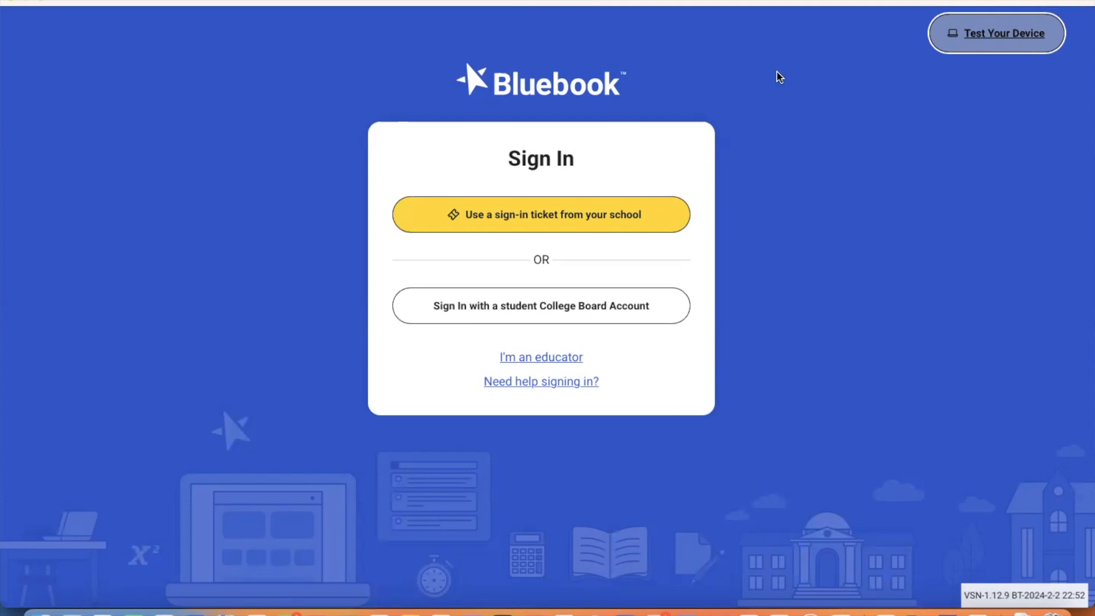
Step: Sign in to Bluebook as a student with the account e-mail and password
{"action": "left_click", "coordinate": [545, 308]}
{"action": "left_click", "coordinate": [502, 279]}
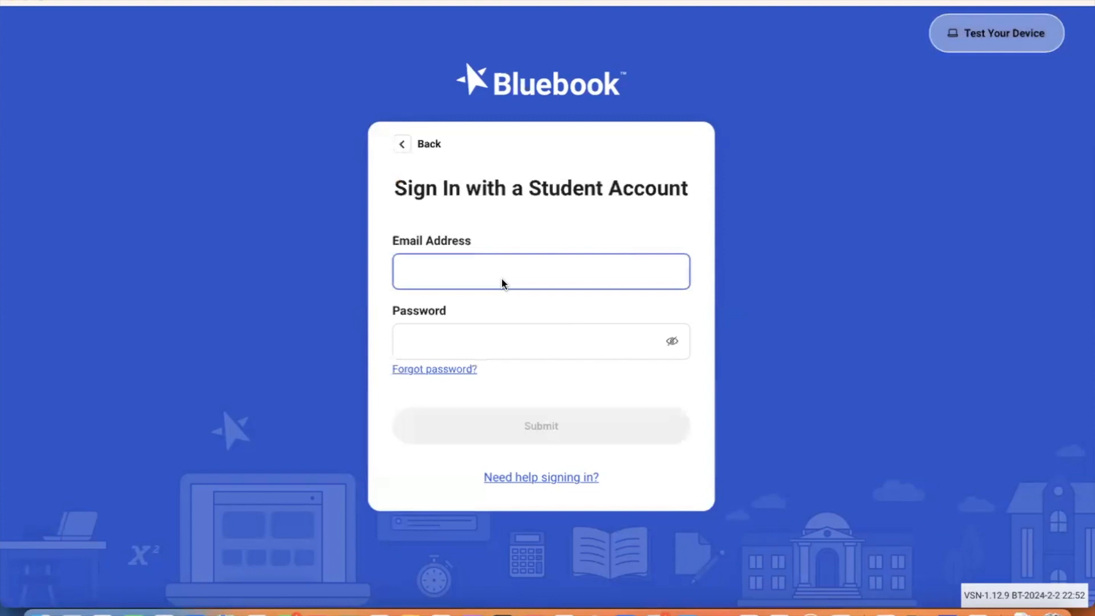
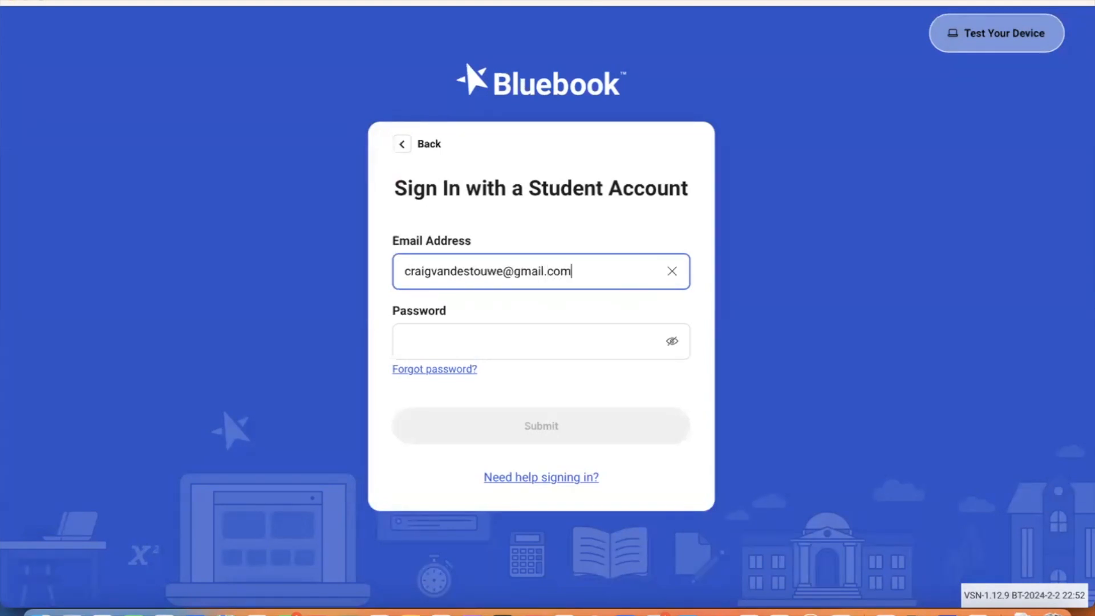
{"action": "left_click", "coordinate": [409, 341]}
{"action": "type", "text": "••"}
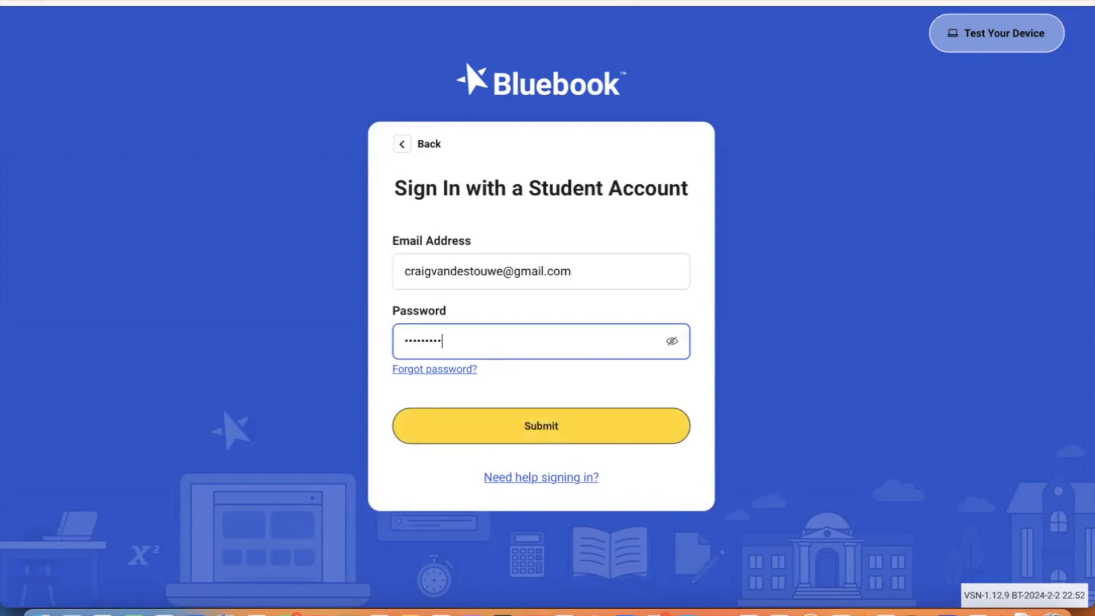
{"action": "left_click", "coordinate": [521, 422]}
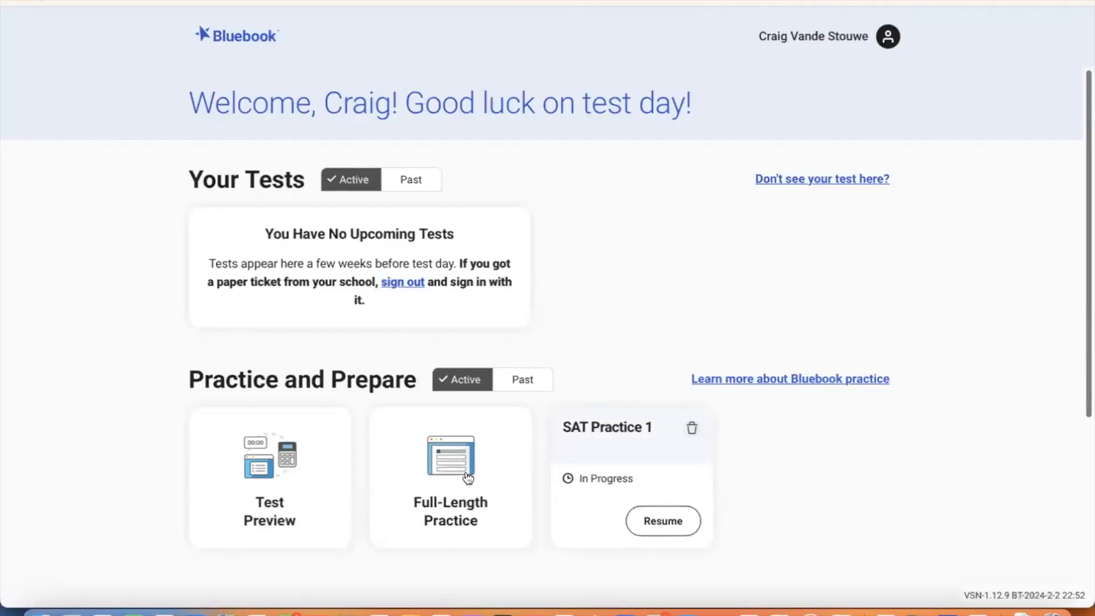
Step: Choose a full-length practice test with test type SAT and SAT Practice 2
{"action": "left_click", "coordinate": [467, 478]}
{"action": "left_click", "coordinate": [477, 164]}
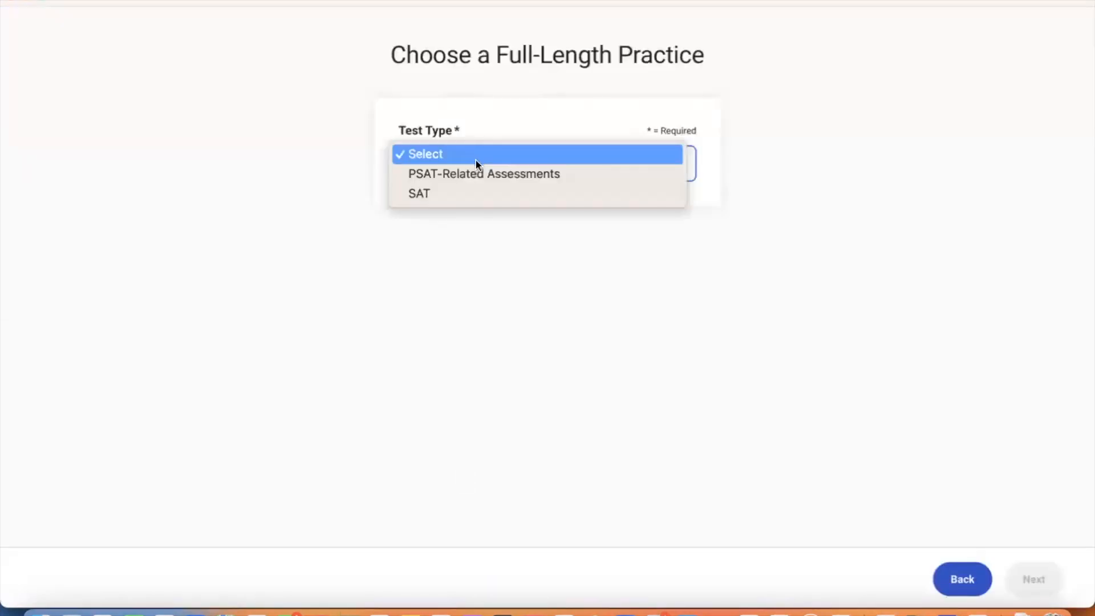
{"action": "left_click", "coordinate": [471, 192]}
{"action": "left_click", "coordinate": [450, 236]}
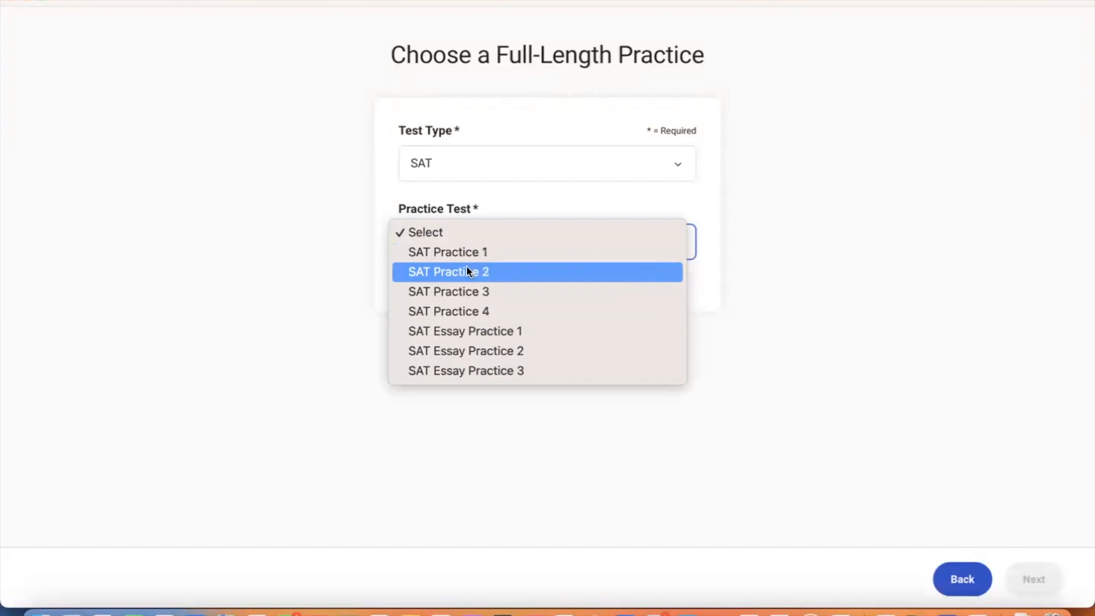
{"action": "left_click", "coordinate": [466, 272]}
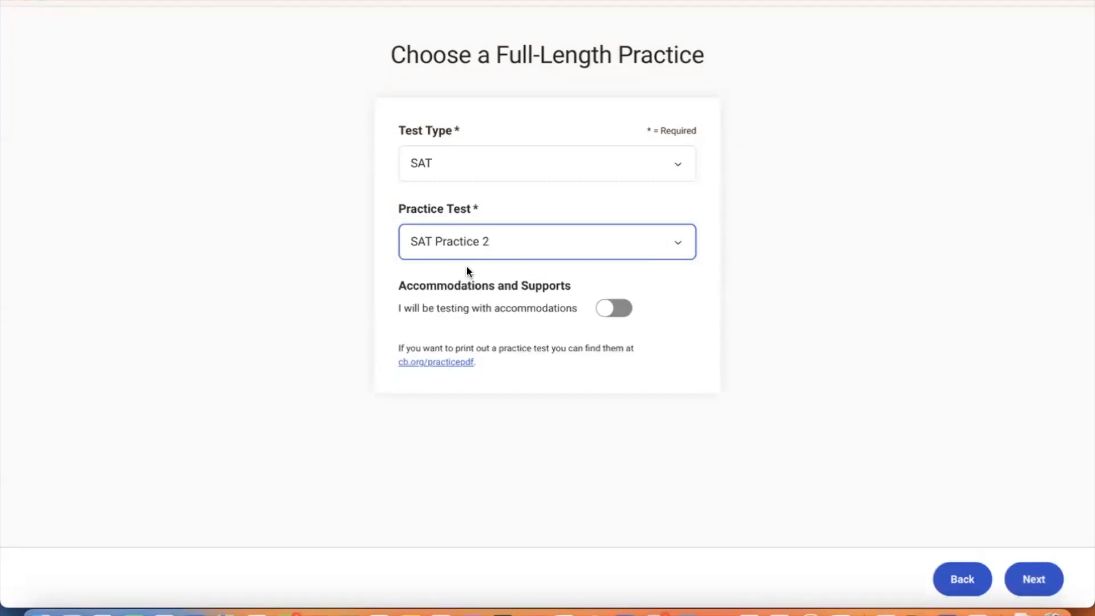
{"action": "left_click", "coordinate": [472, 289]}
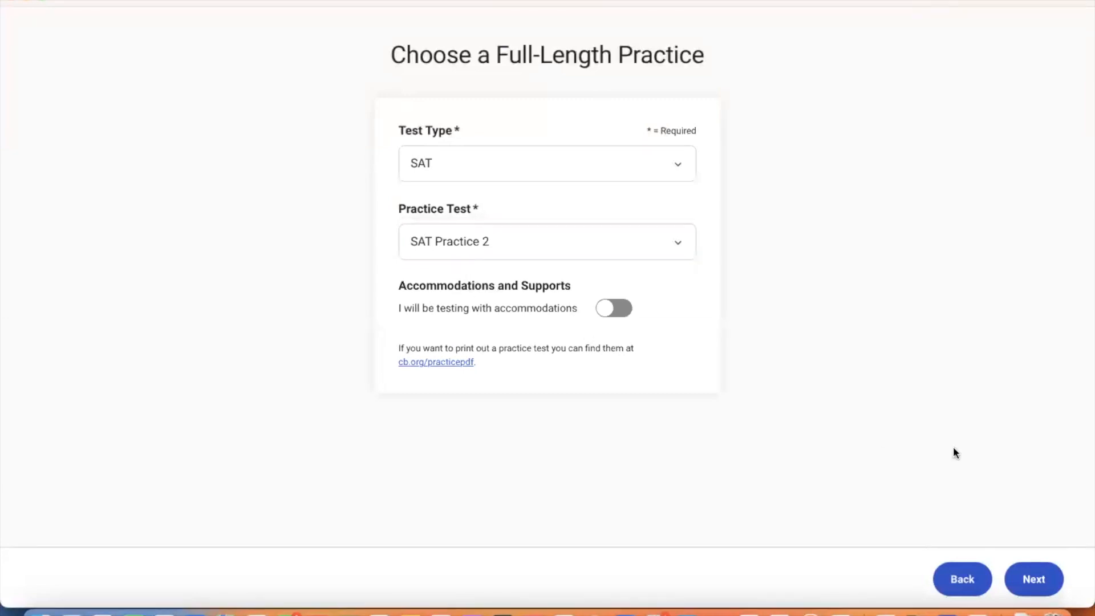
Step: Prepare and begin SAT Practice 2, dismissing the directions to reach Question 1
{"action": "left_click", "coordinate": [1046, 589]}
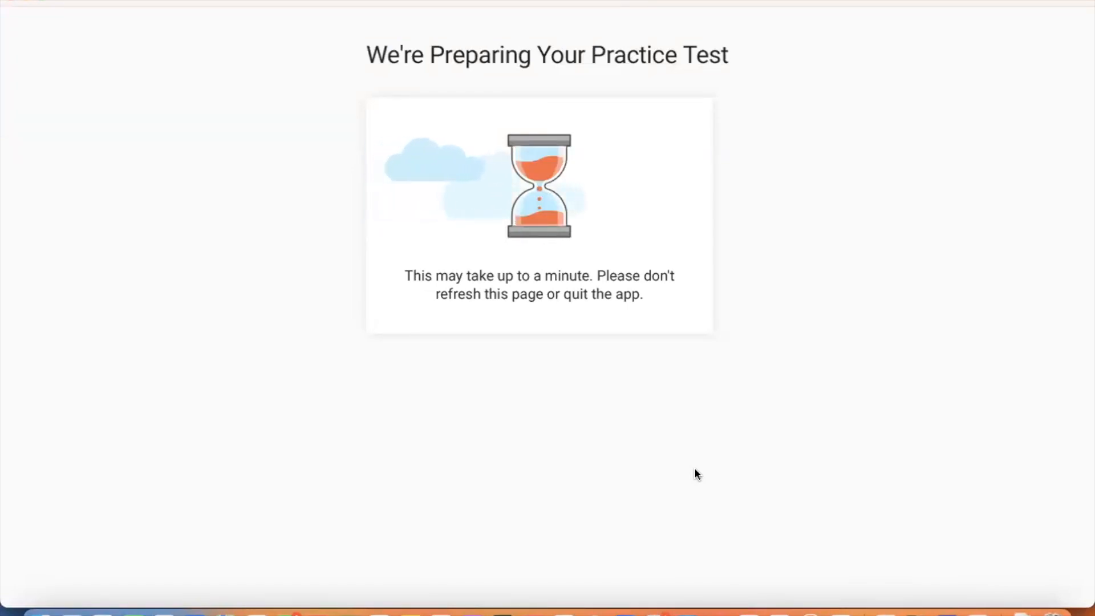
{"action": "left_click", "coordinate": [1025, 580]}
{"action": "left_click", "coordinate": [628, 489]}
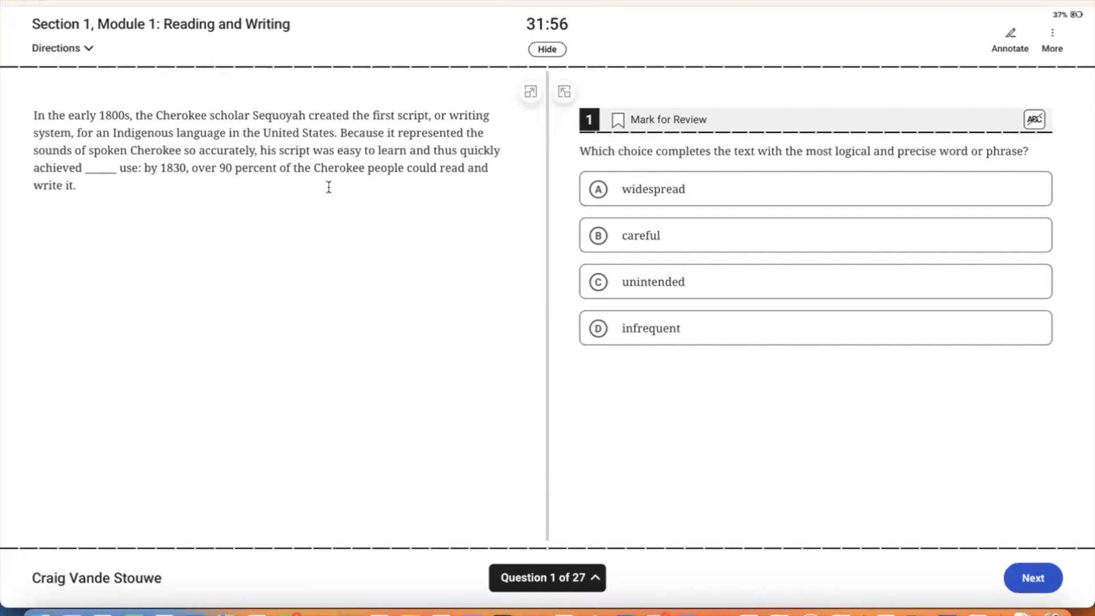
Step: Clear the stray timer highlight and advance through questions 1 to 6
{"action": "left_click_drag", "start_coordinate": [570, 27], "coordinate": [520, 23]}
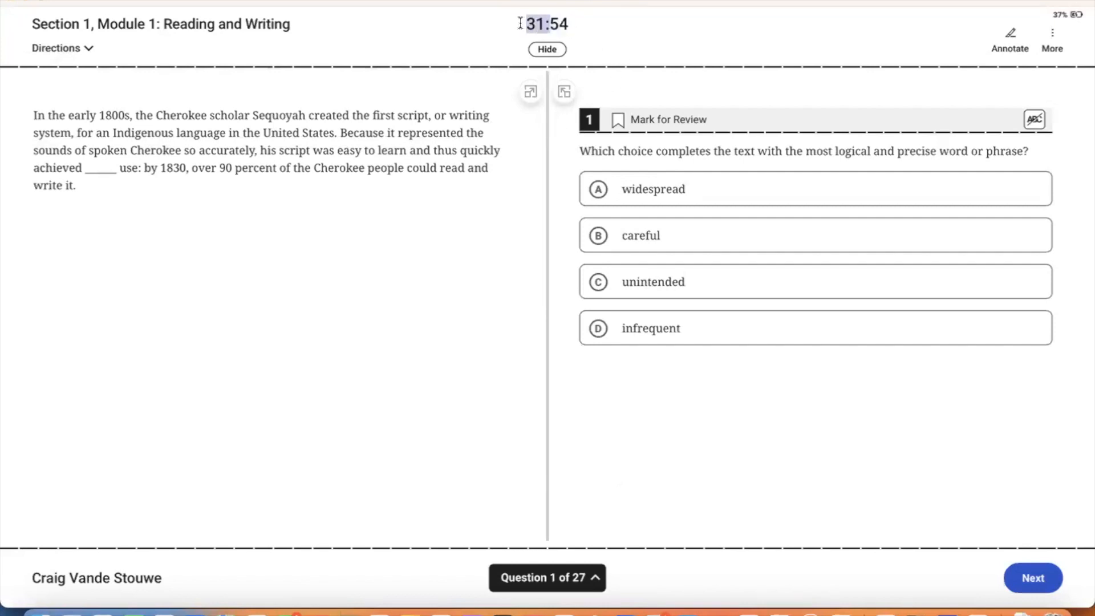
{"action": "triple_click", "coordinate": [526, 21]}
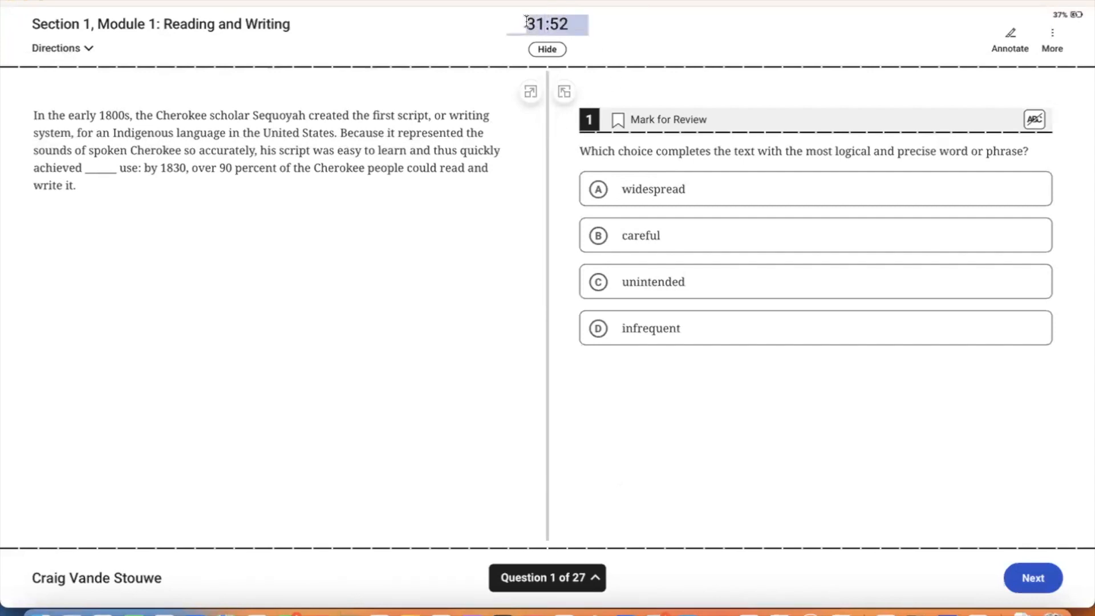
{"action": "left_click", "coordinate": [472, 32]}
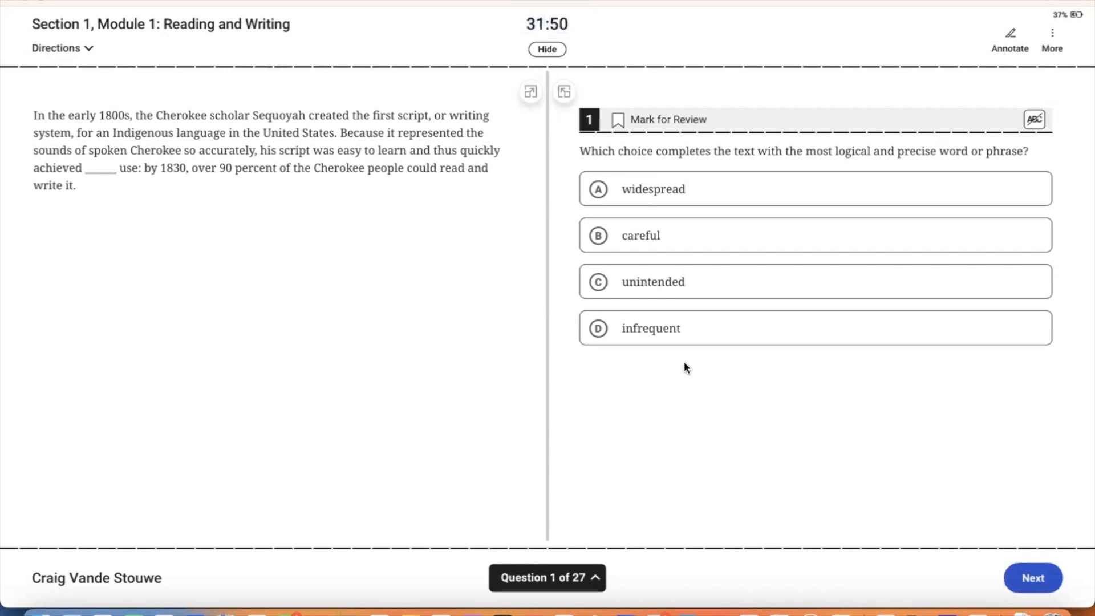
{"action": "left_click", "coordinate": [1039, 595]}
{"action": "left_click", "coordinate": [1032, 576]}
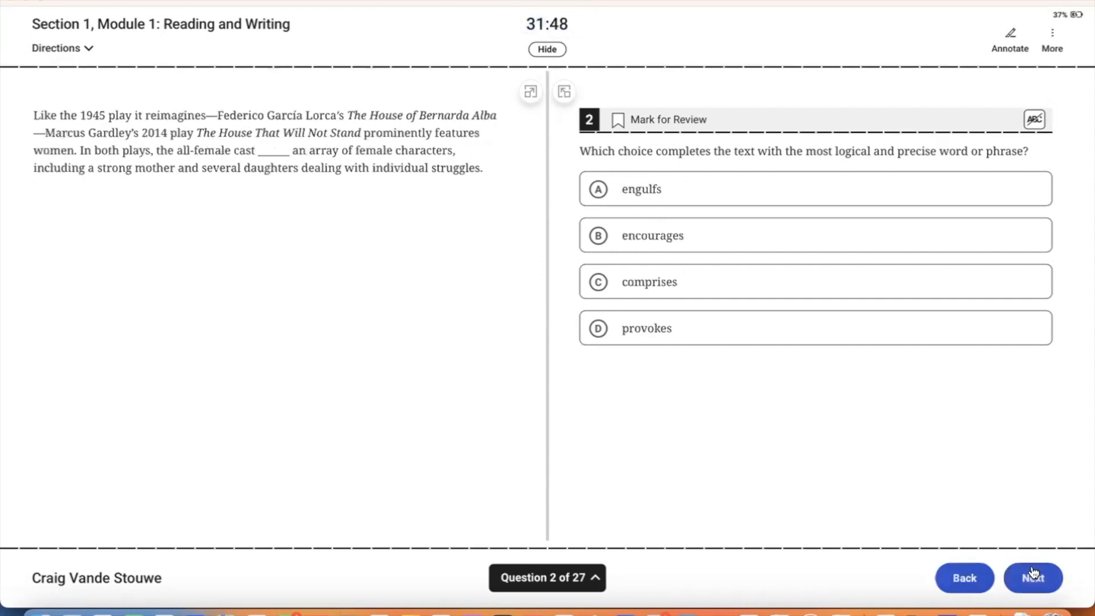
{"action": "left_click", "coordinate": [1033, 574]}
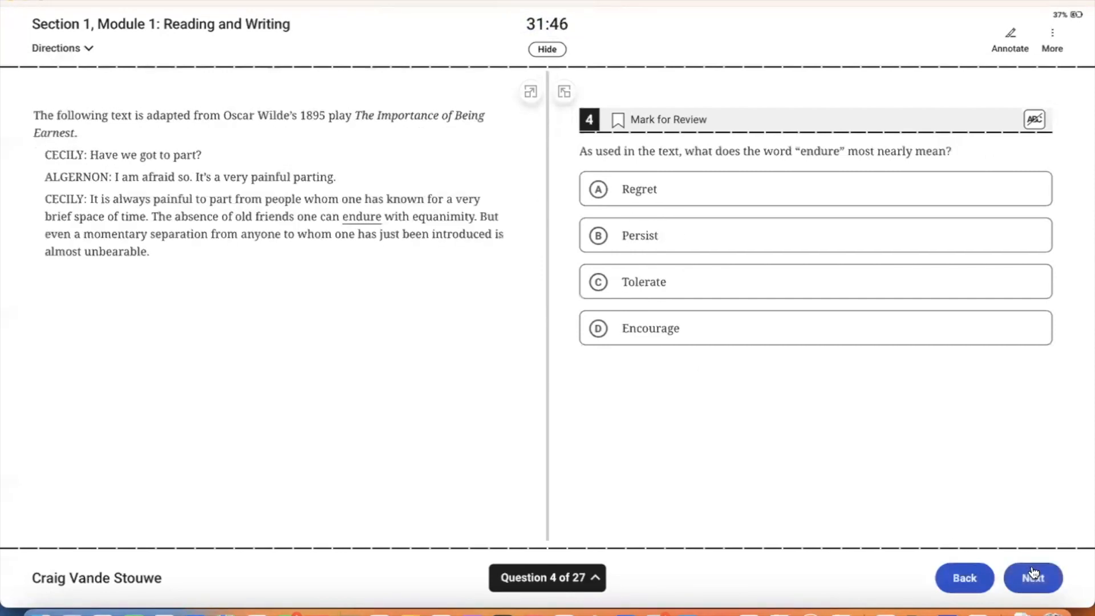
{"action": "left_click", "coordinate": [1033, 574]}
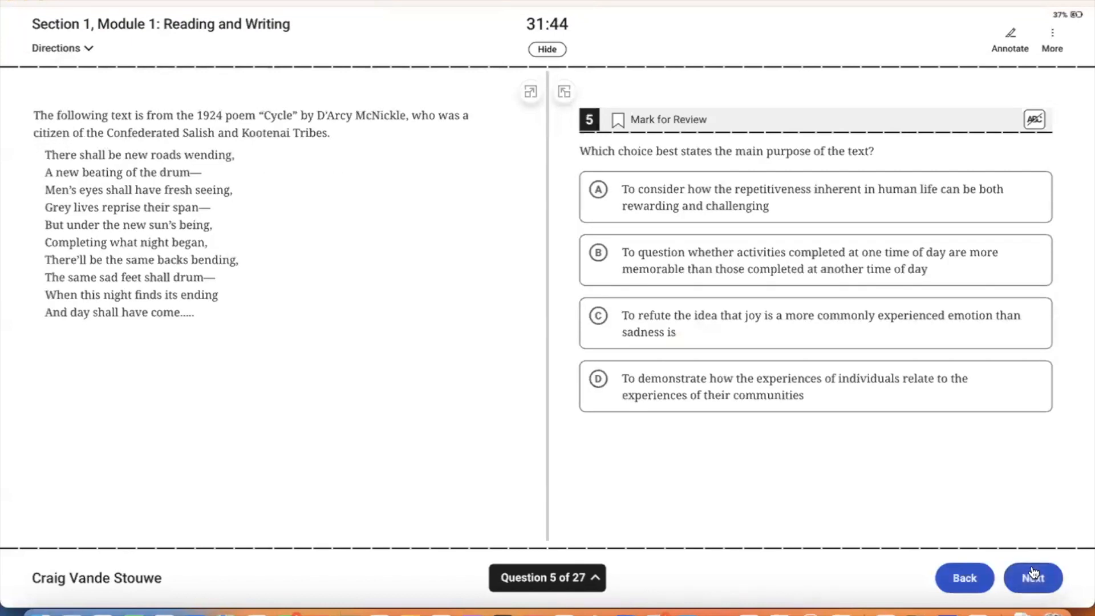
{"action": "left_click", "coordinate": [1034, 575]}
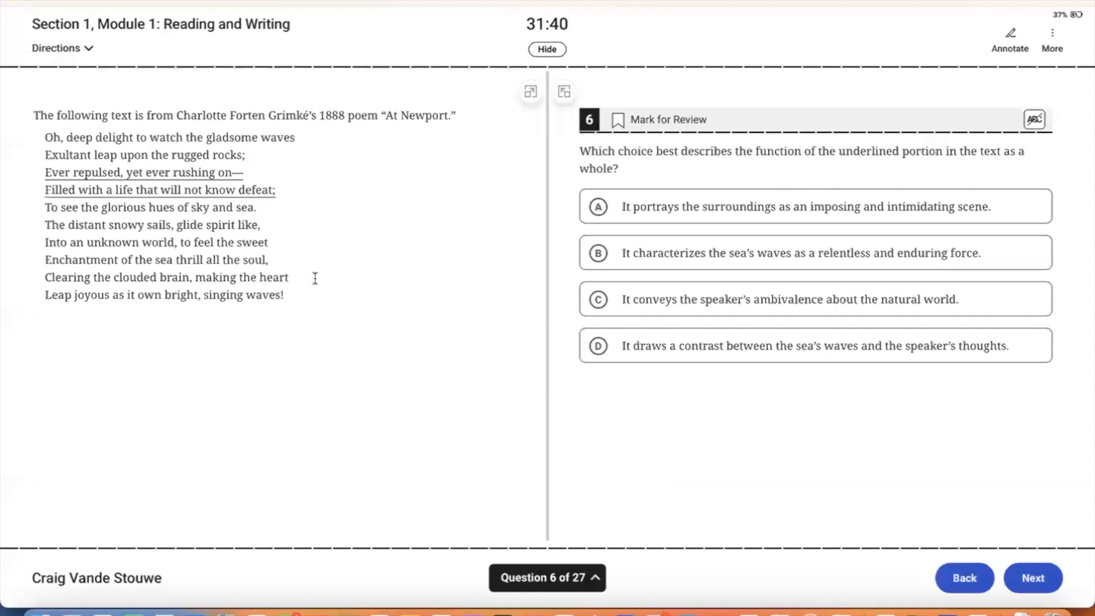
Step: Jump to question 27 from the question overview and continue to the review
{"action": "left_click", "coordinate": [523, 570]}
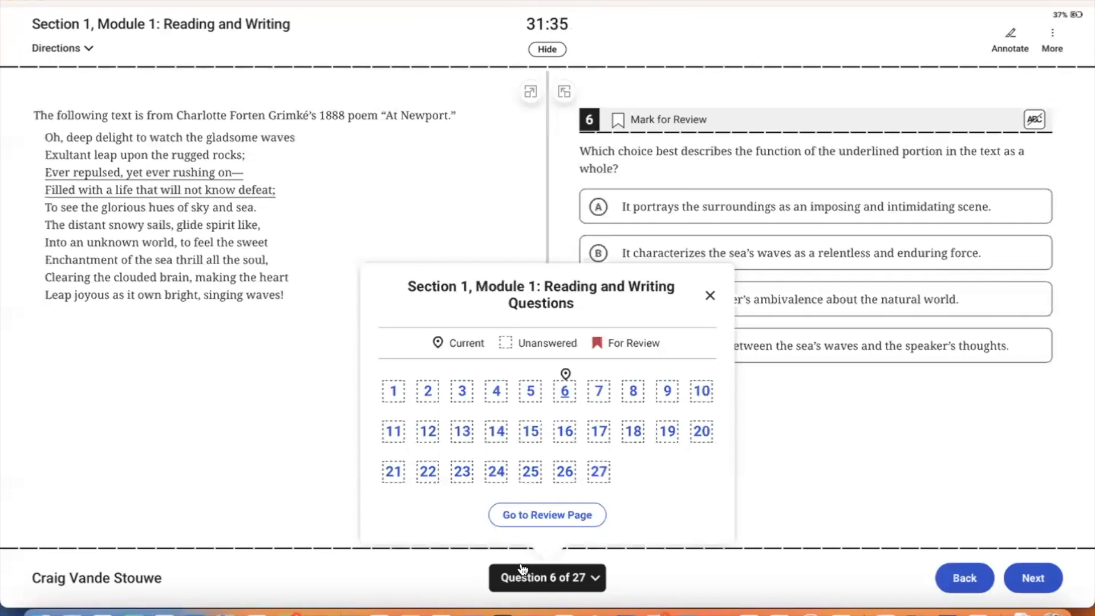
{"action": "left_click", "coordinate": [594, 473]}
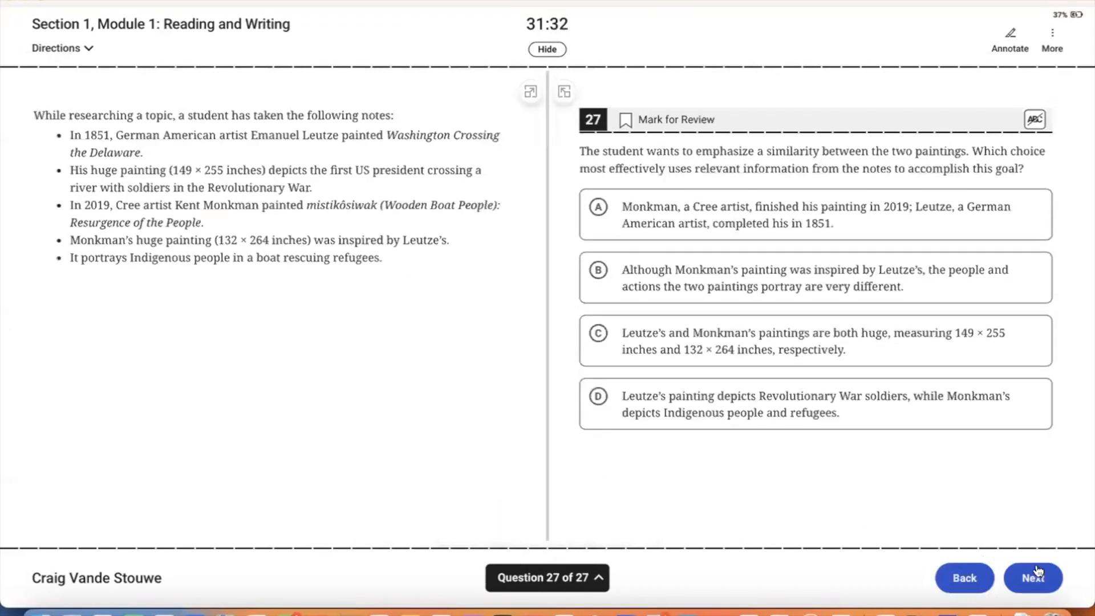
{"action": "left_click", "coordinate": [1033, 578]}
Step: End Module 1 and answer Module 2 questions 1–5: important, concern about, conceptualize, replenishes, reflect
{"action": "left_click", "coordinate": [1027, 577]}
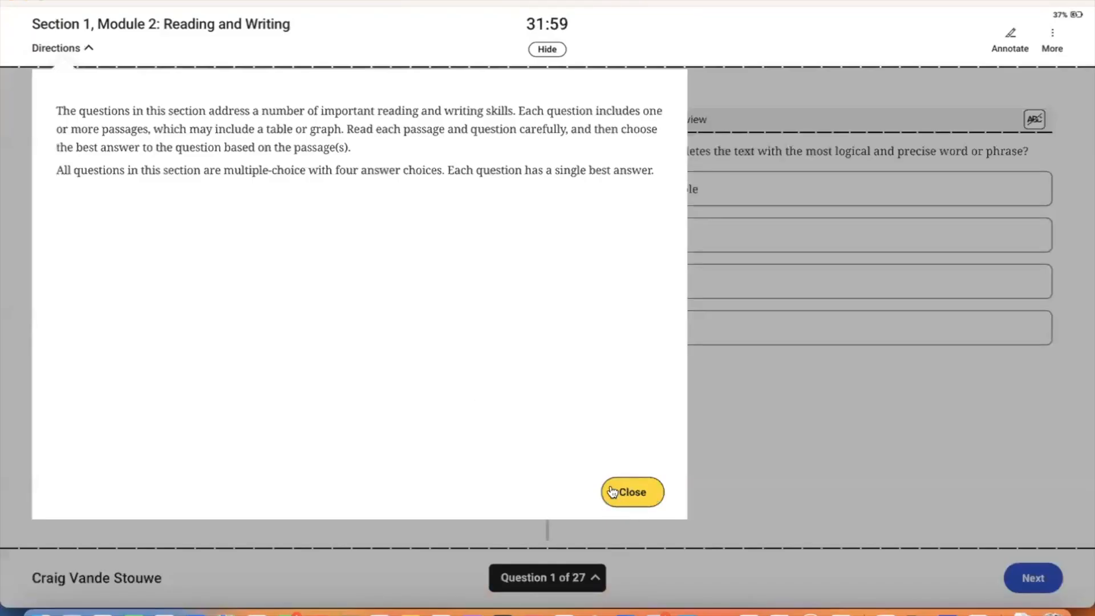
{"action": "left_click", "coordinate": [630, 491]}
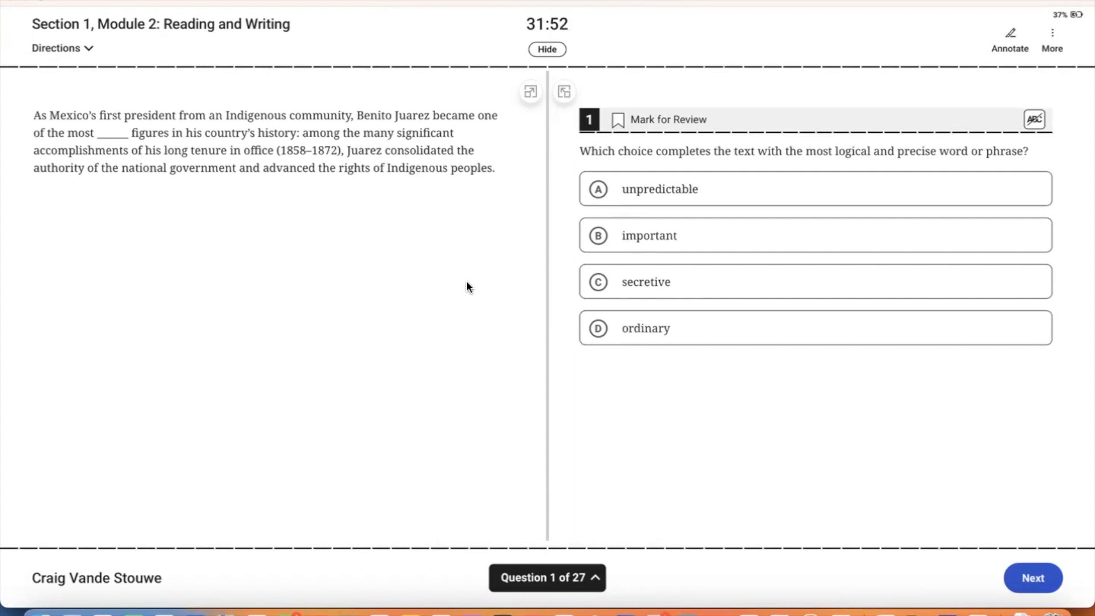
{"action": "left_click", "coordinate": [659, 247]}
{"action": "left_click", "coordinate": [1031, 577]}
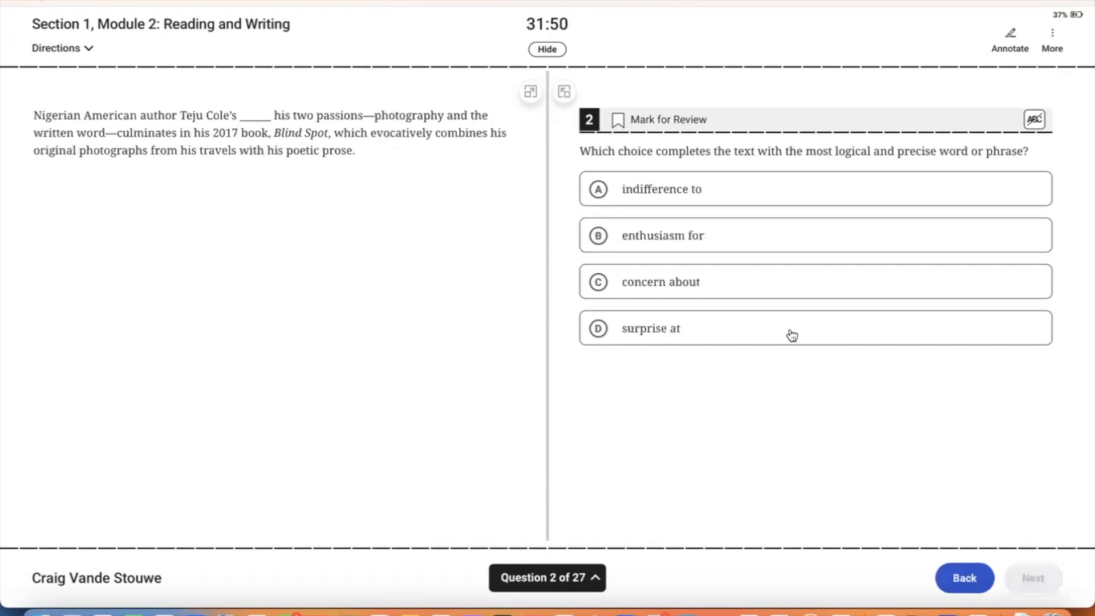
{"action": "left_click", "coordinate": [792, 281]}
{"action": "left_click", "coordinate": [1029, 577]}
{"action": "left_click", "coordinate": [746, 207]}
{"action": "left_click", "coordinate": [1057, 576]}
{"action": "left_click", "coordinate": [730, 325]}
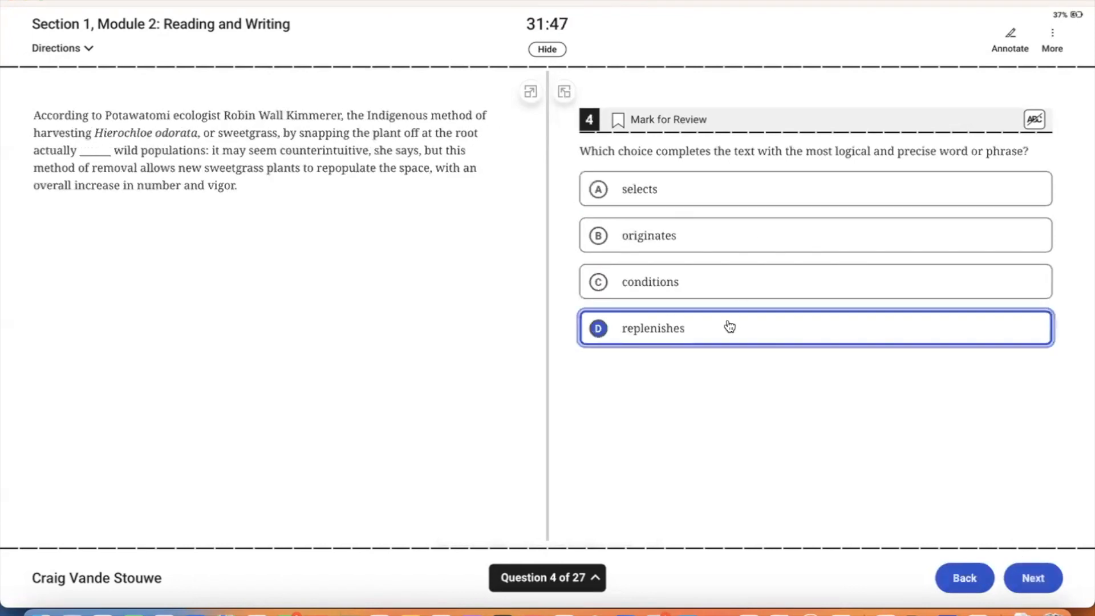
{"action": "left_click", "coordinate": [1015, 565]}
{"action": "left_click", "coordinate": [640, 187]}
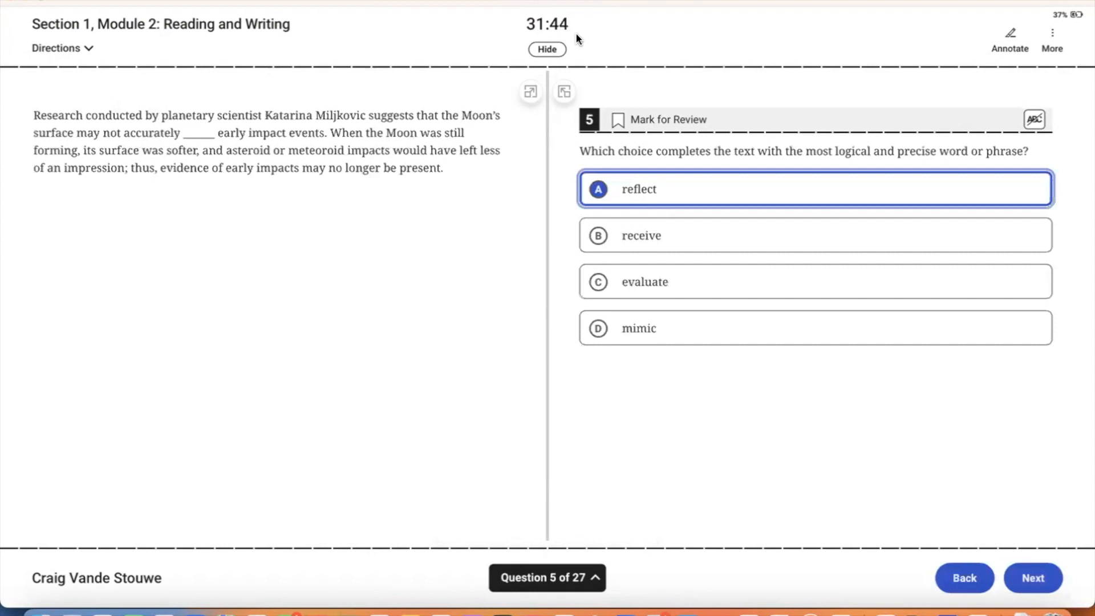
Step: Clear the timer highlight, jump to question 27, and submit Module 2
{"action": "left_click_drag", "start_coordinate": [568, 27], "coordinate": [520, 29]}
{"action": "left_click", "coordinate": [405, 271]}
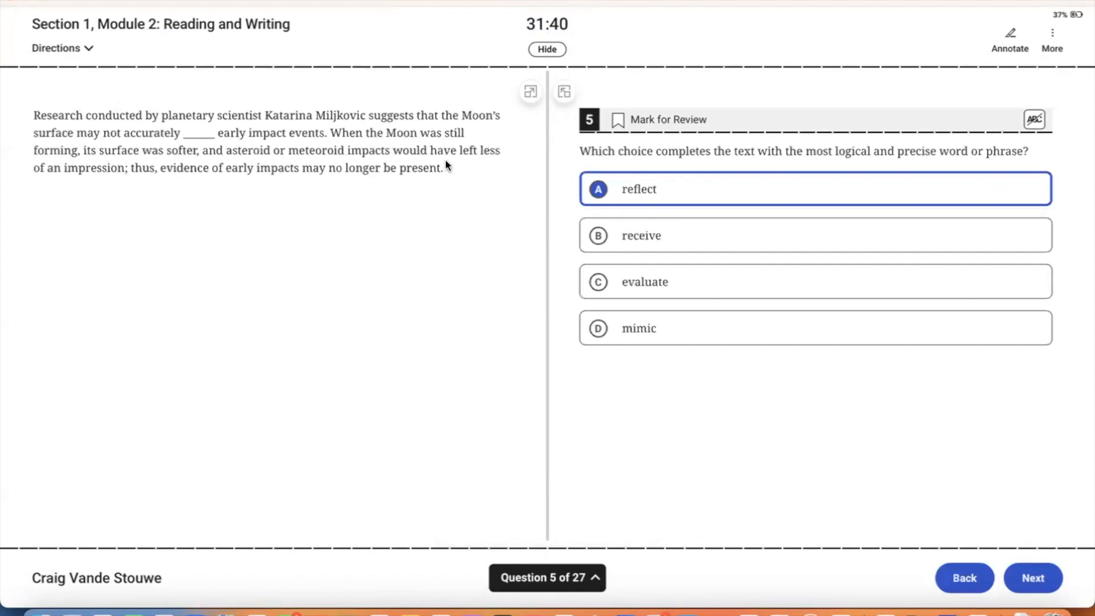
{"action": "left_click", "coordinate": [1037, 579]}
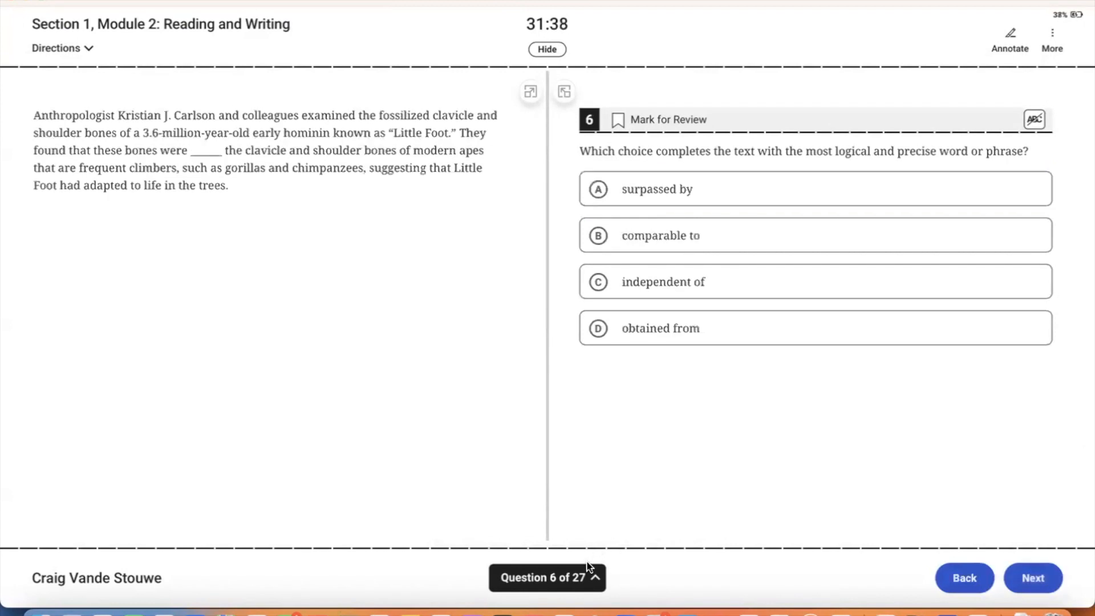
{"action": "left_click", "coordinate": [590, 570]}
{"action": "left_click", "coordinate": [600, 474]}
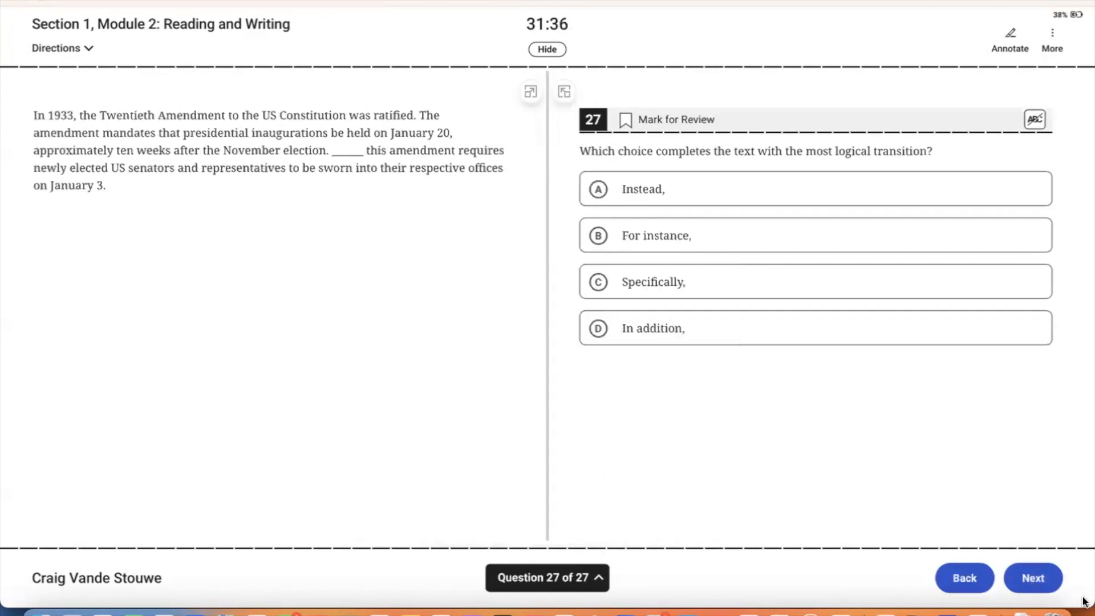
{"action": "left_click", "coordinate": [1034, 576]}
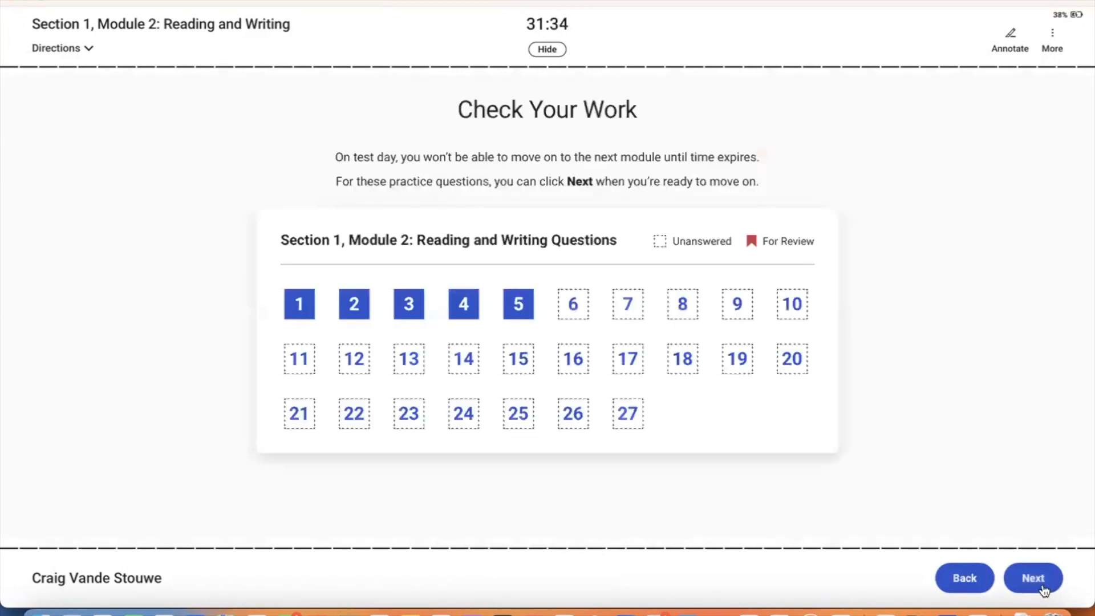
{"action": "left_click", "coordinate": [1040, 585]}
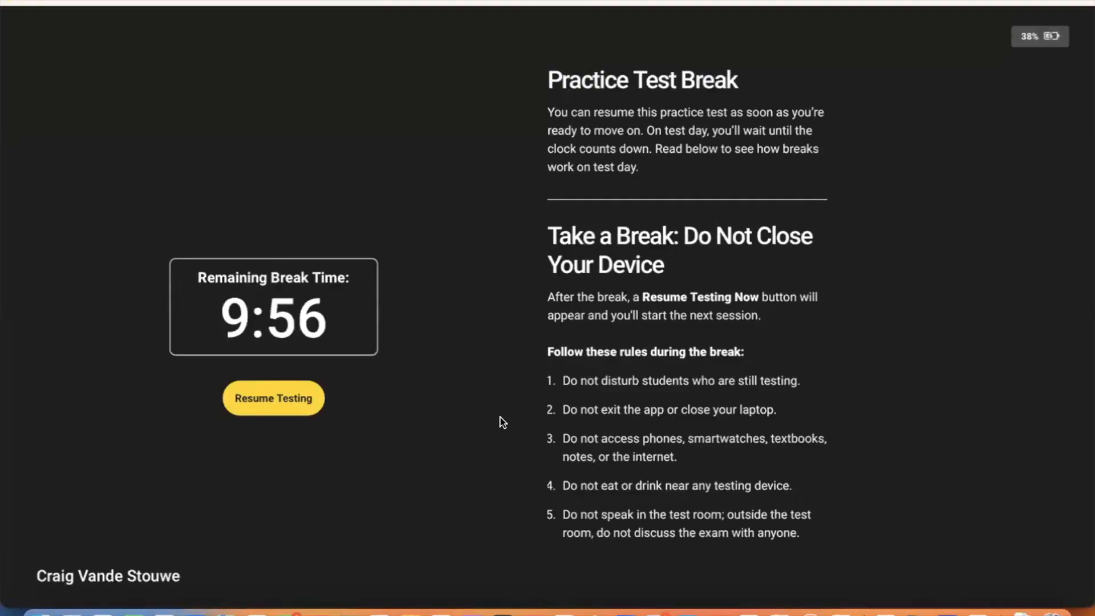
Step: Resume testing after the break and skip past the first Math Module 1 questions
{"action": "left_click", "coordinate": [279, 409]}
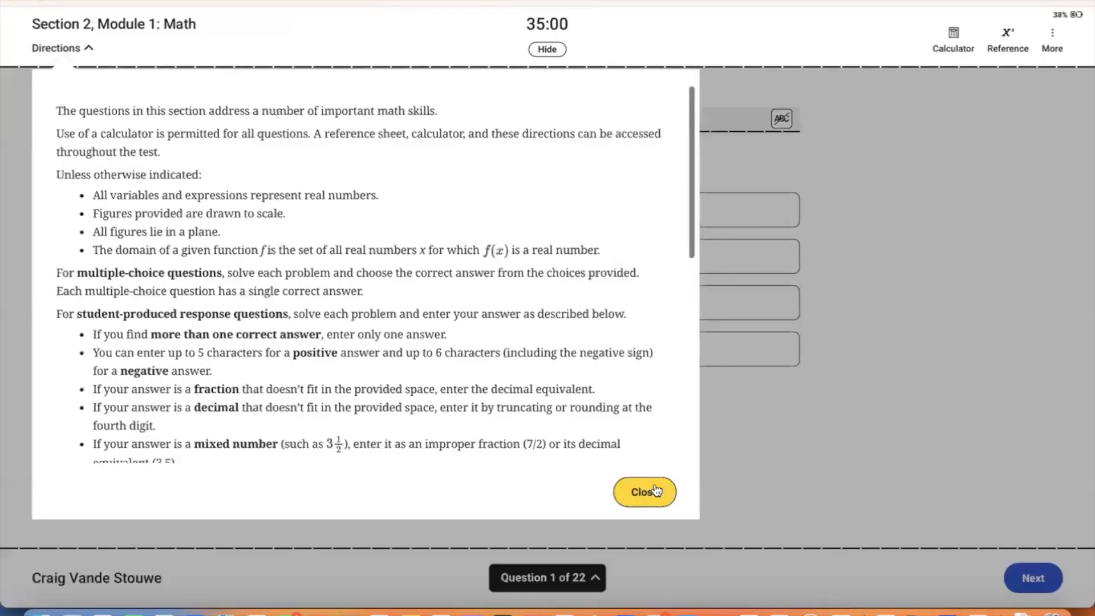
{"action": "left_click", "coordinate": [656, 492]}
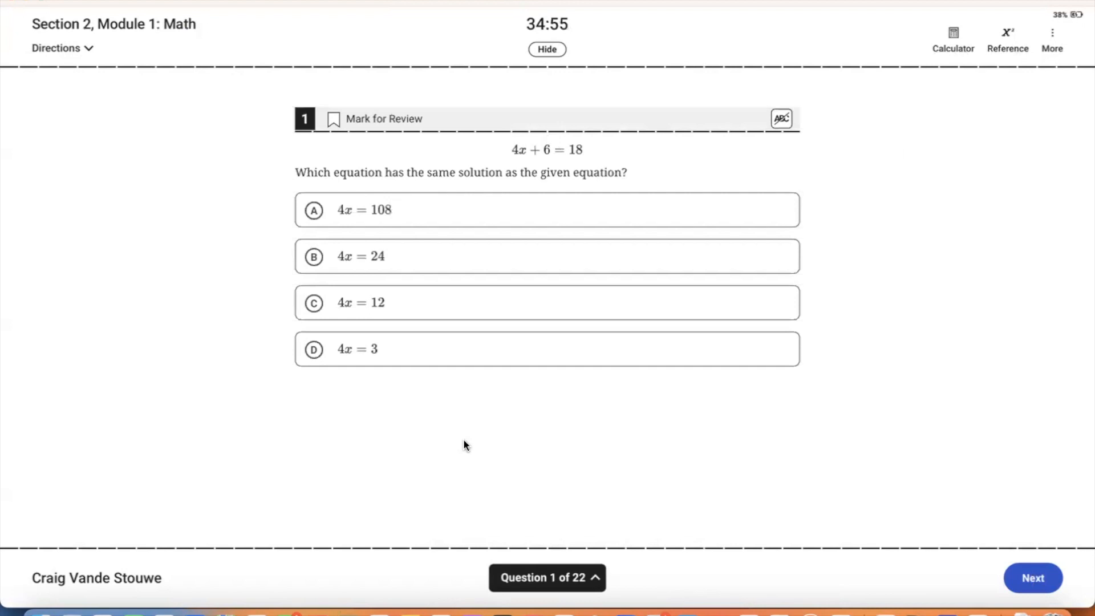
{"action": "double_click", "coordinate": [527, 23]}
{"action": "left_click", "coordinate": [529, 42]}
{"action": "left_click", "coordinate": [1028, 586]}
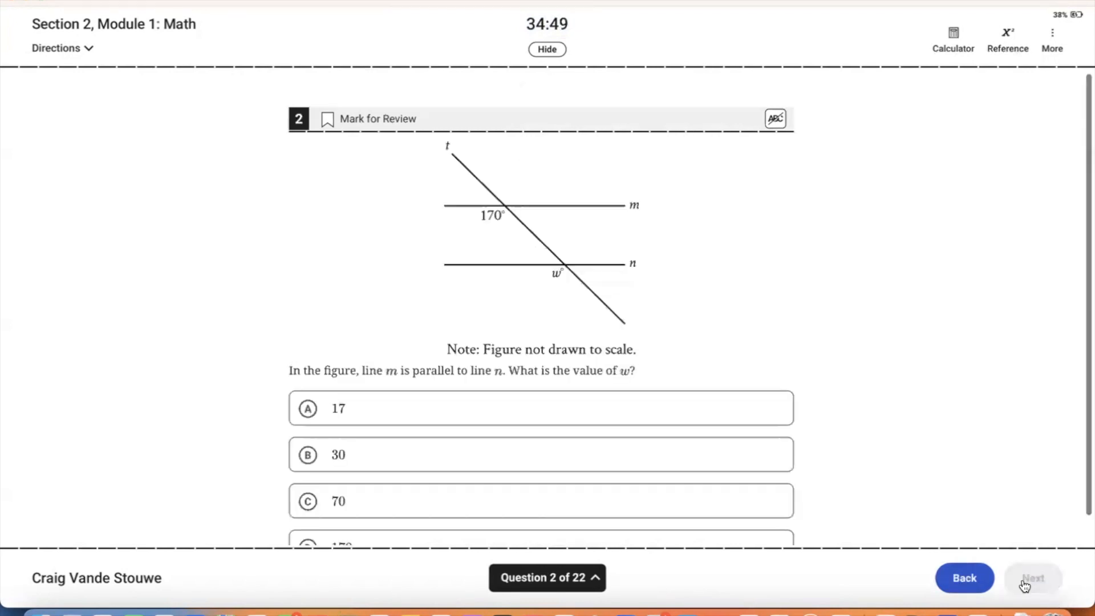
{"action": "left_click", "coordinate": [1030, 581]}
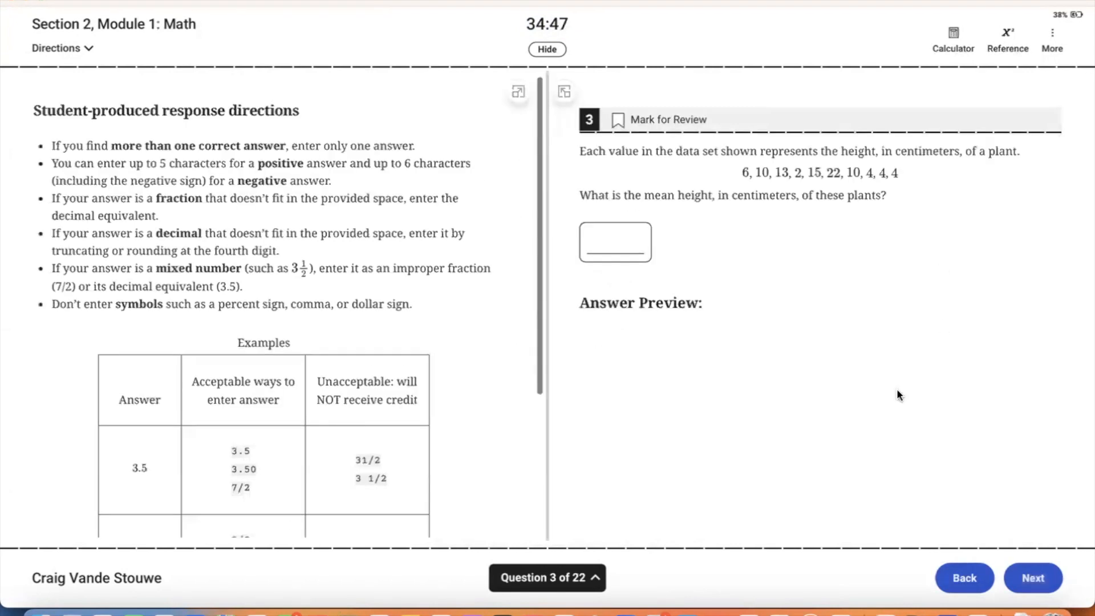
Step: Jump to question 22 in the navigator and finish Math Module 1 from review
{"action": "left_click", "coordinate": [1033, 578]}
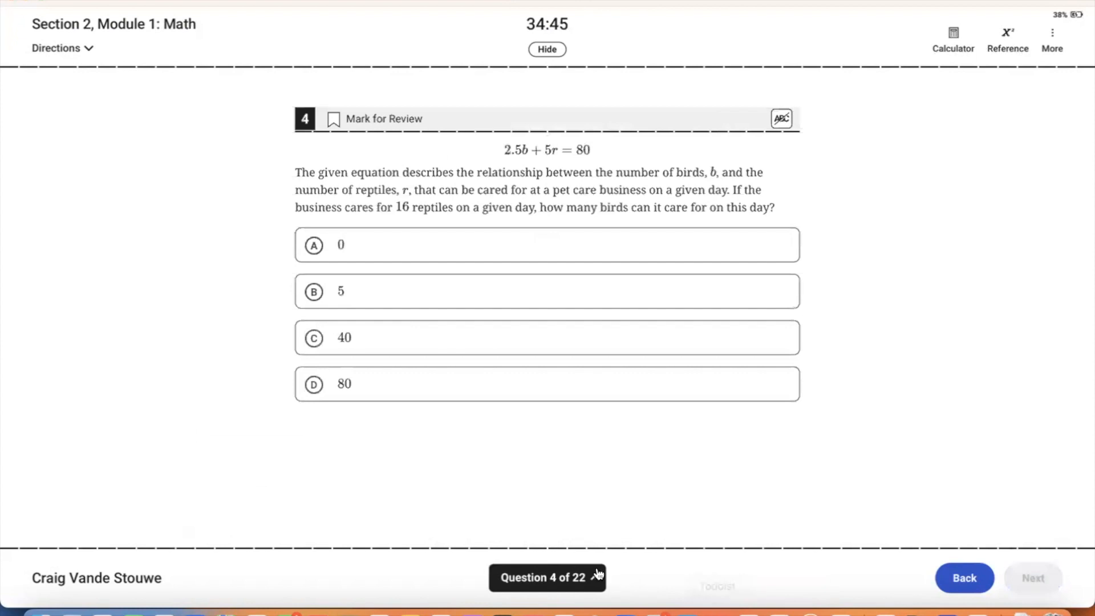
{"action": "left_click", "coordinate": [596, 577]}
{"action": "left_click", "coordinate": [427, 471]}
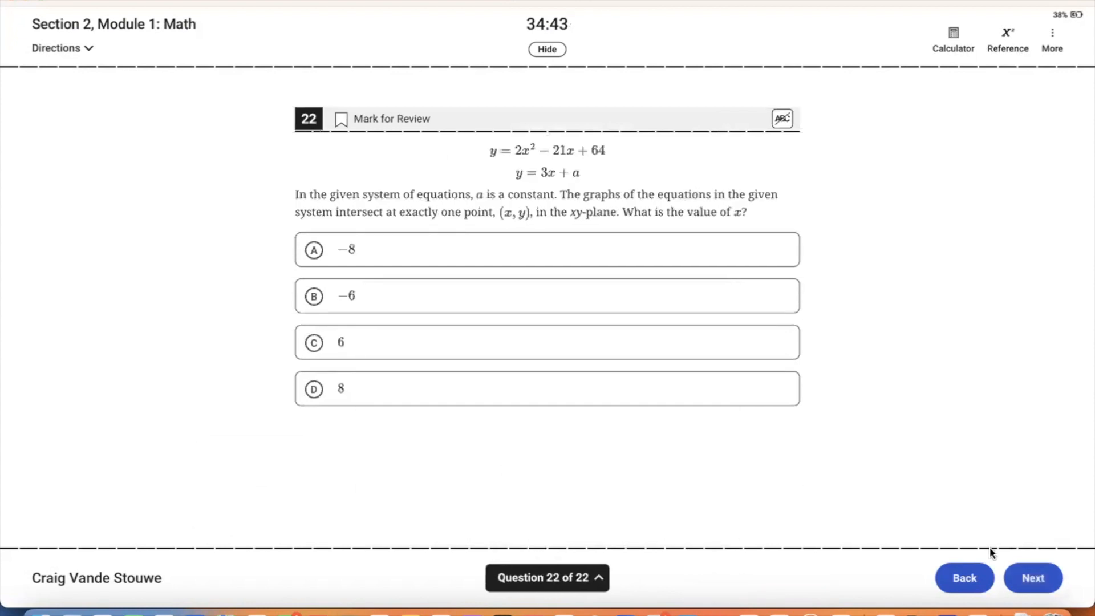
{"action": "left_click", "coordinate": [1038, 578]}
{"action": "left_click", "coordinate": [1035, 578]}
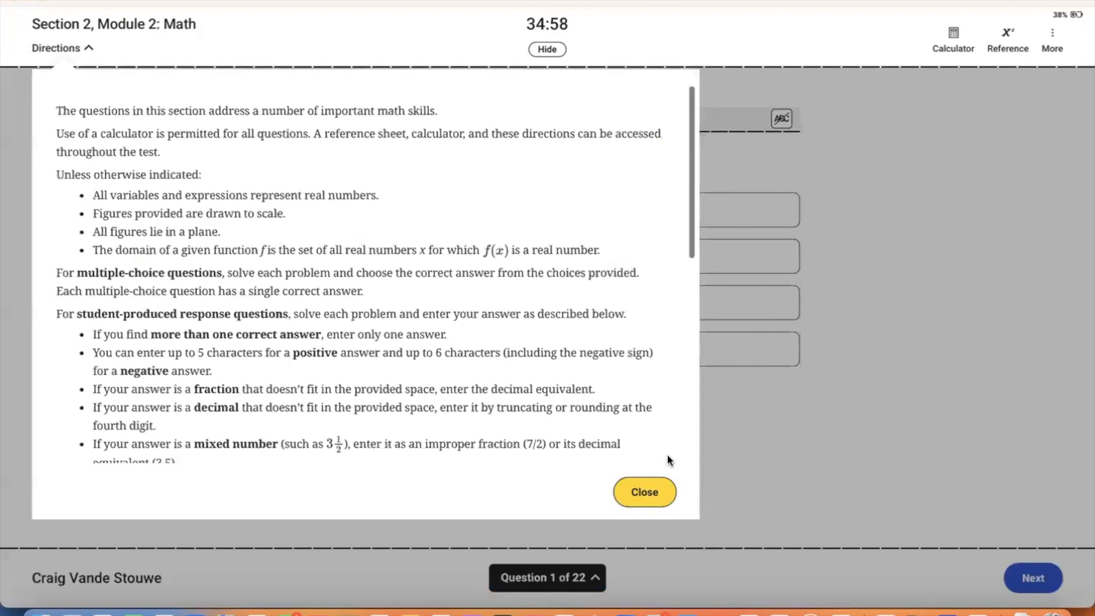
Step: Answer Math Module 2 questions 1–4 with 324, 1994, (2,0) and 51,000
{"action": "left_click", "coordinate": [644, 493]}
{"action": "left_click", "coordinate": [549, 272]}
{"action": "left_click", "coordinate": [1021, 578]}
{"action": "left_click", "coordinate": [494, 460]}
{"action": "left_click", "coordinate": [1037, 565]}
{"action": "scroll", "coordinate": [458, 491], "scroll_direction": "down", "scroll_amount": 2}
{"action": "left_click", "coordinate": [456, 472]}
{"action": "left_click", "coordinate": [1033, 577]}
{"action": "left_click", "coordinate": [445, 348]}
Step: Skip questions 5–8, jump to question 22, and submit Math Module 2 from review
{"action": "left_click", "coordinate": [1034, 577]}
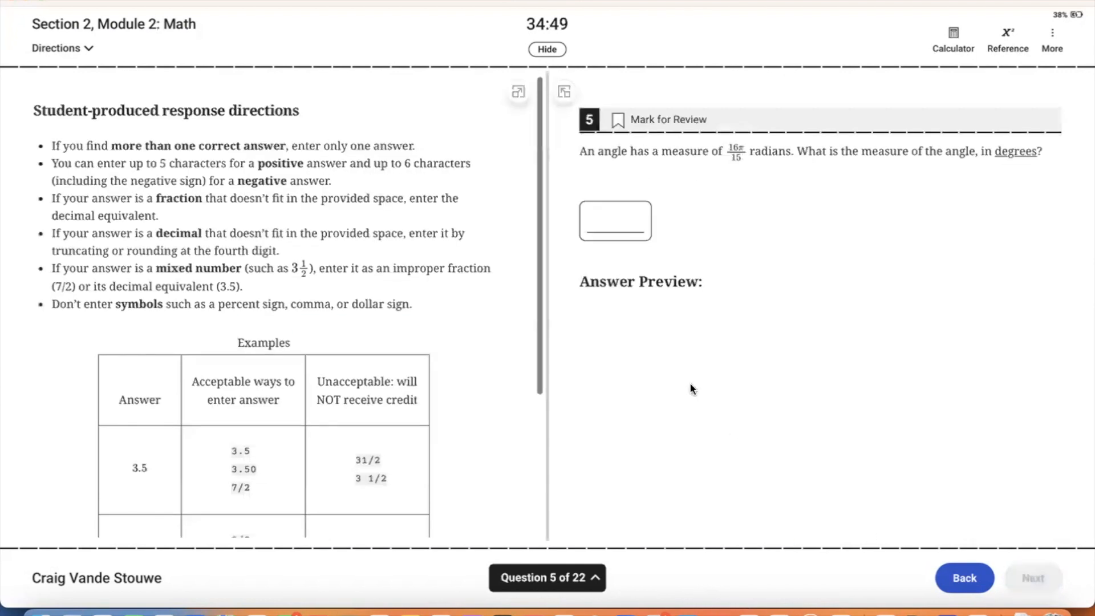
{"action": "left_click", "coordinate": [608, 225]}
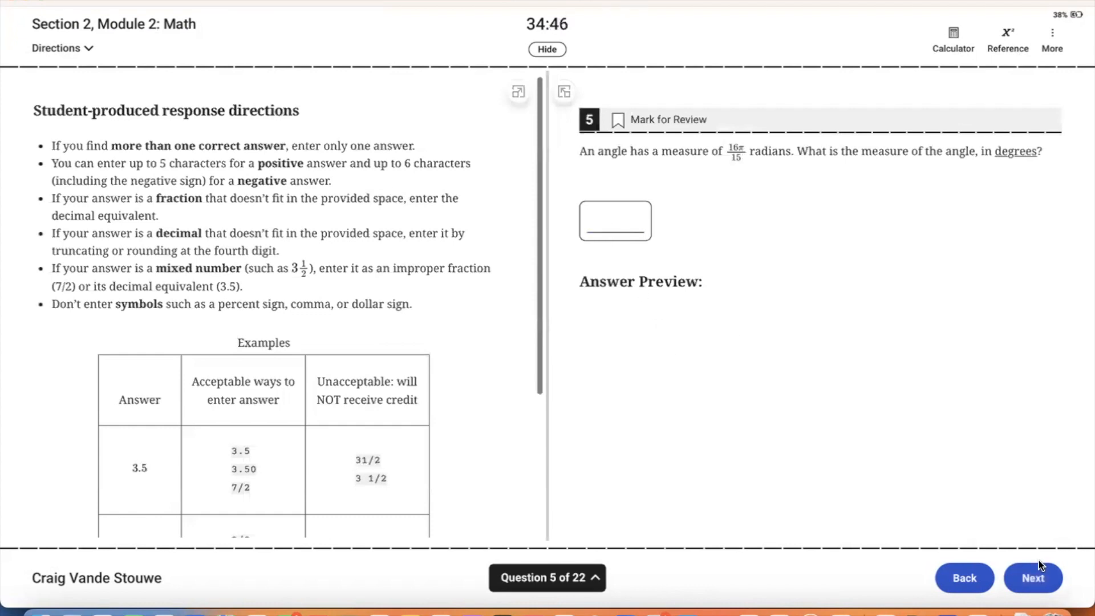
{"action": "left_click", "coordinate": [1033, 578]}
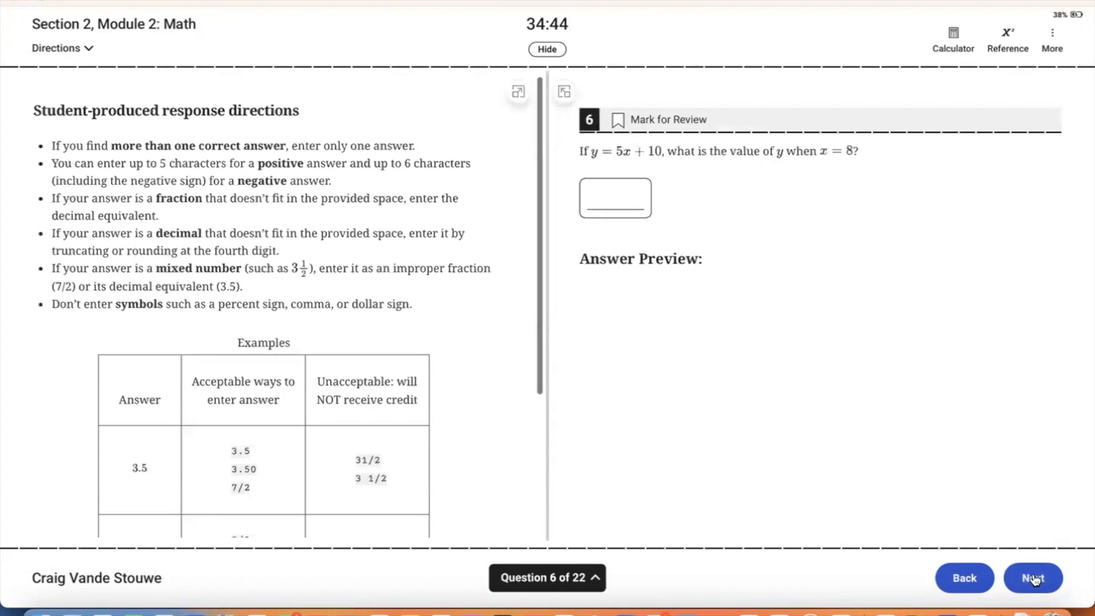
{"action": "left_click", "coordinate": [1031, 578]}
{"action": "left_click", "coordinate": [1050, 579]}
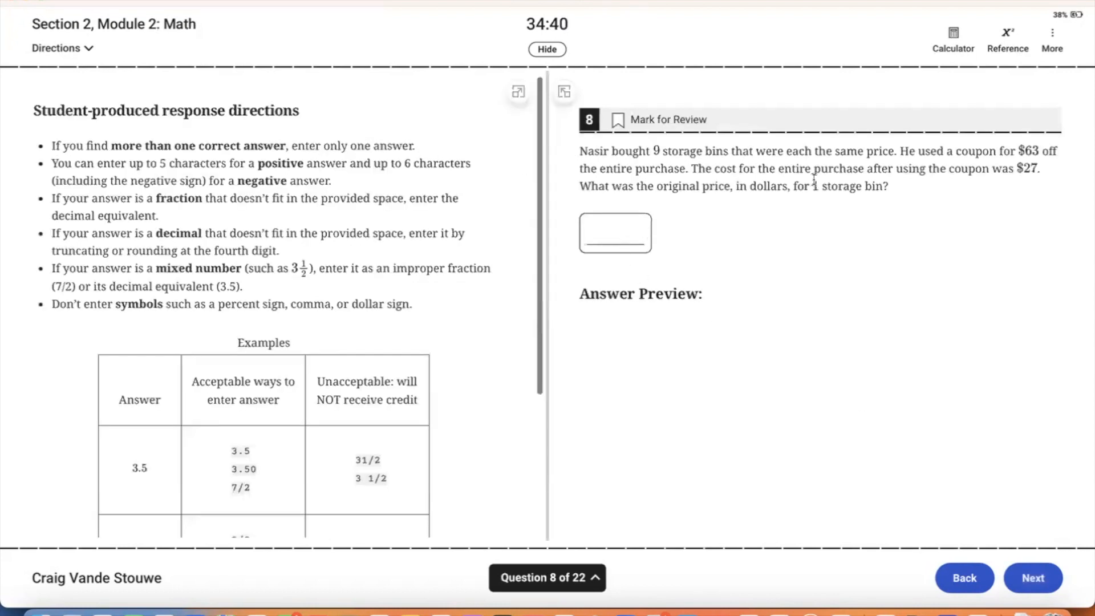
{"action": "left_click", "coordinate": [539, 577]}
{"action": "left_click", "coordinate": [424, 468]}
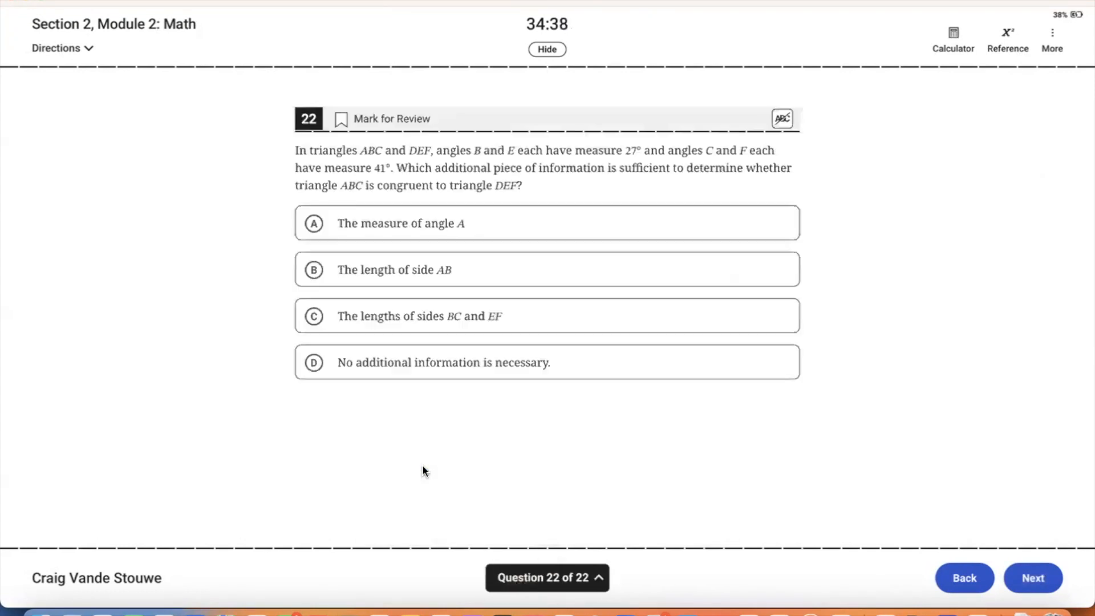
{"action": "left_click", "coordinate": [1035, 579]}
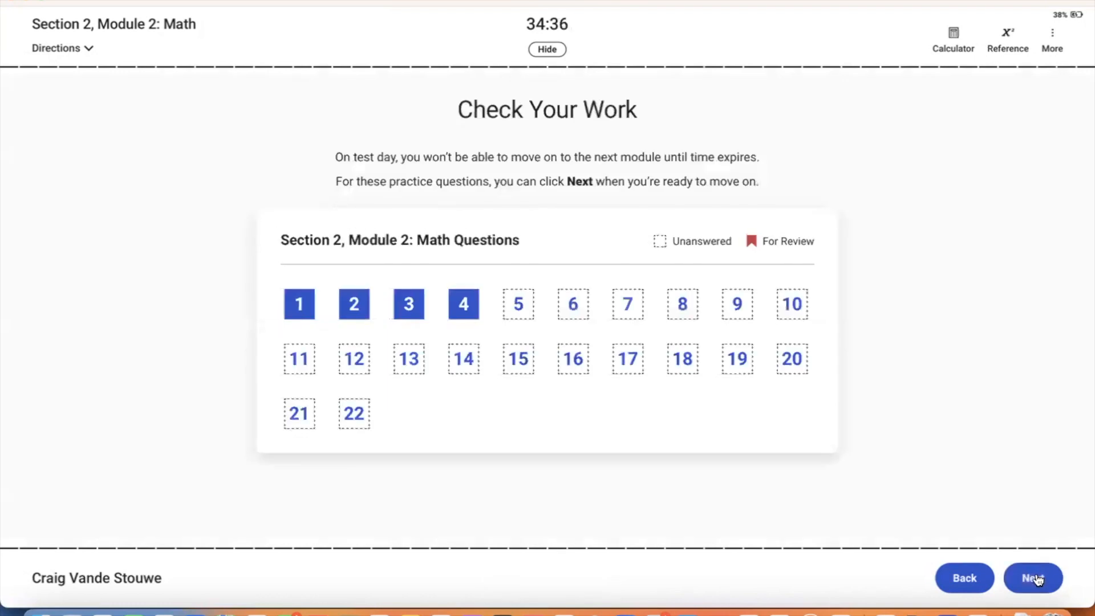
{"action": "left_click", "coordinate": [1037, 579]}
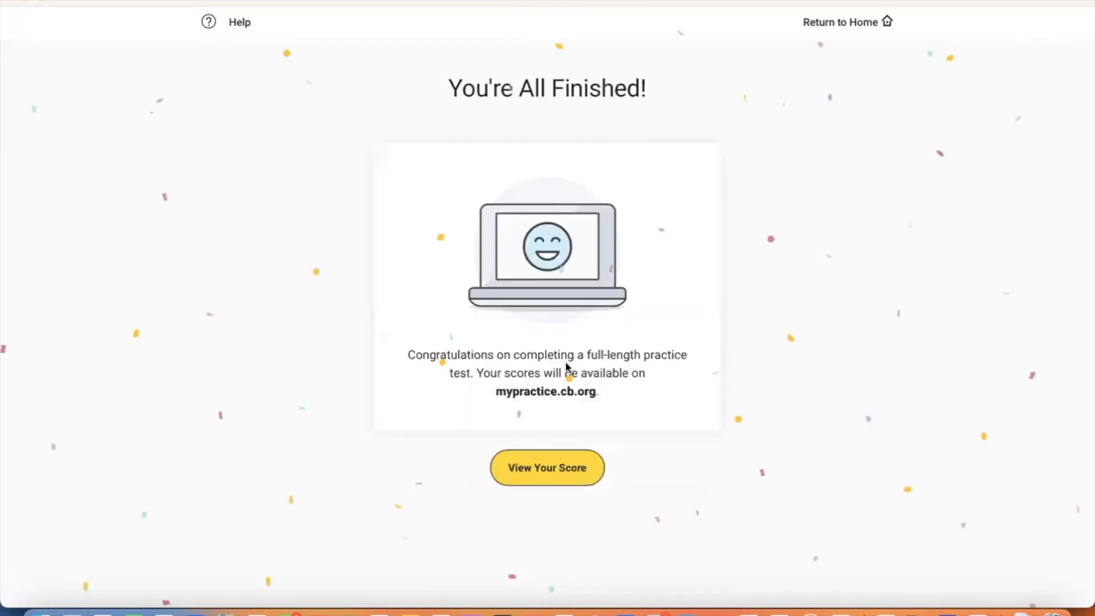
Step: Open the MyPractice score report and the Score Details of the February 6, 2024 SAT Practice 1
{"action": "left_click", "coordinate": [533, 475]}
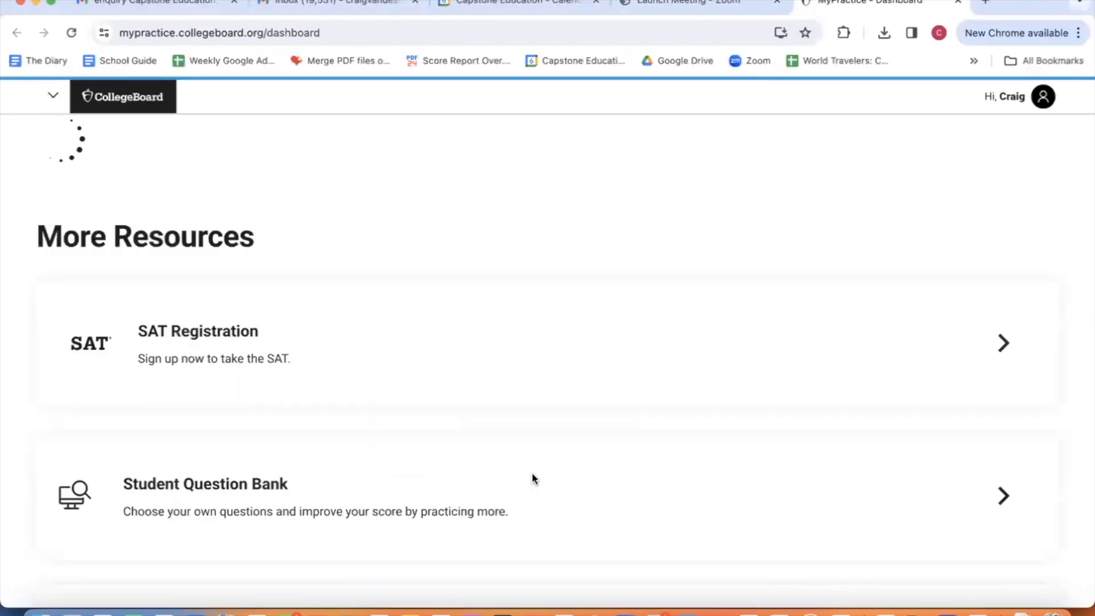
{"action": "scroll", "coordinate": [531, 476], "scroll_direction": "down", "scroll_amount": 1}
{"action": "scroll", "coordinate": [532, 478], "scroll_direction": "down", "scroll_amount": 1}
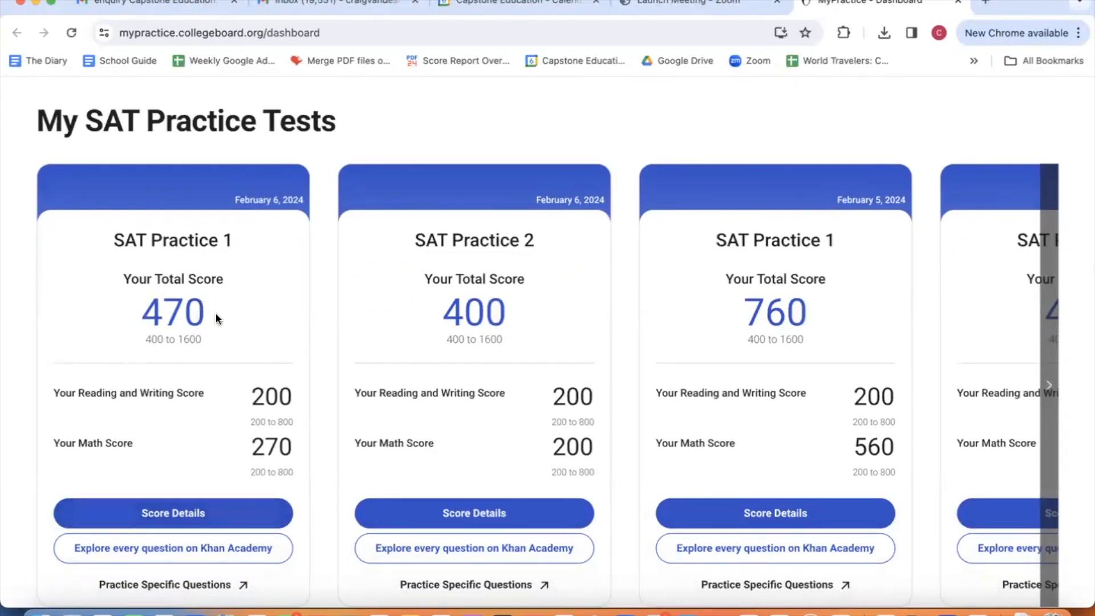
{"action": "left_click", "coordinate": [183, 515]}
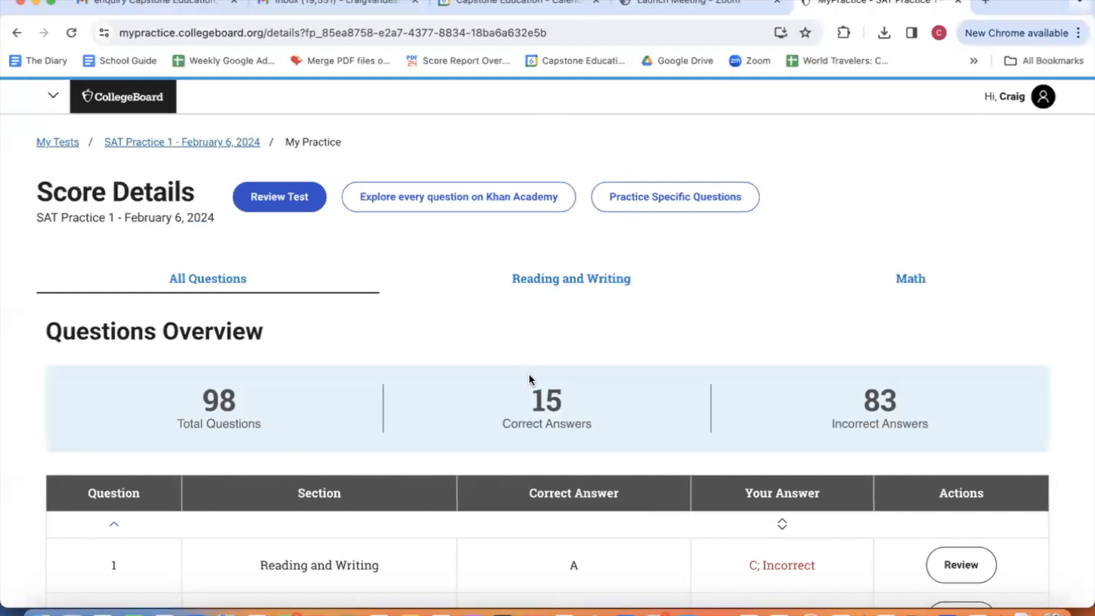
Step: Filter to Reading and Writing questions and review question 13
{"action": "left_click", "coordinate": [576, 279]}
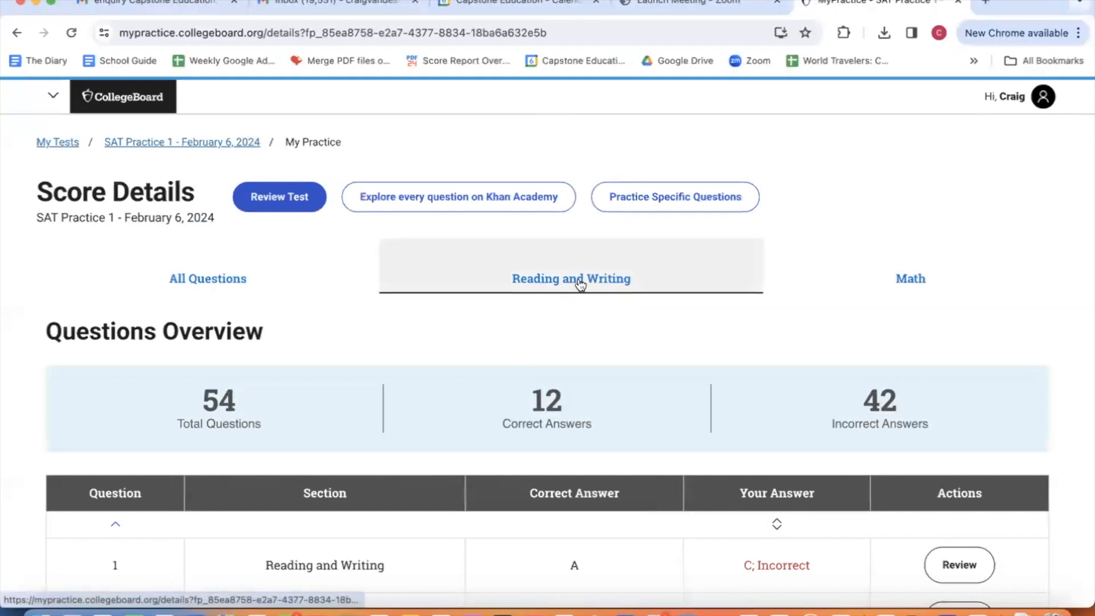
{"action": "scroll", "coordinate": [564, 395], "scroll_direction": "down", "scroll_amount": 8}
{"action": "scroll", "coordinate": [570, 381], "scroll_direction": "down", "scroll_amount": 10}
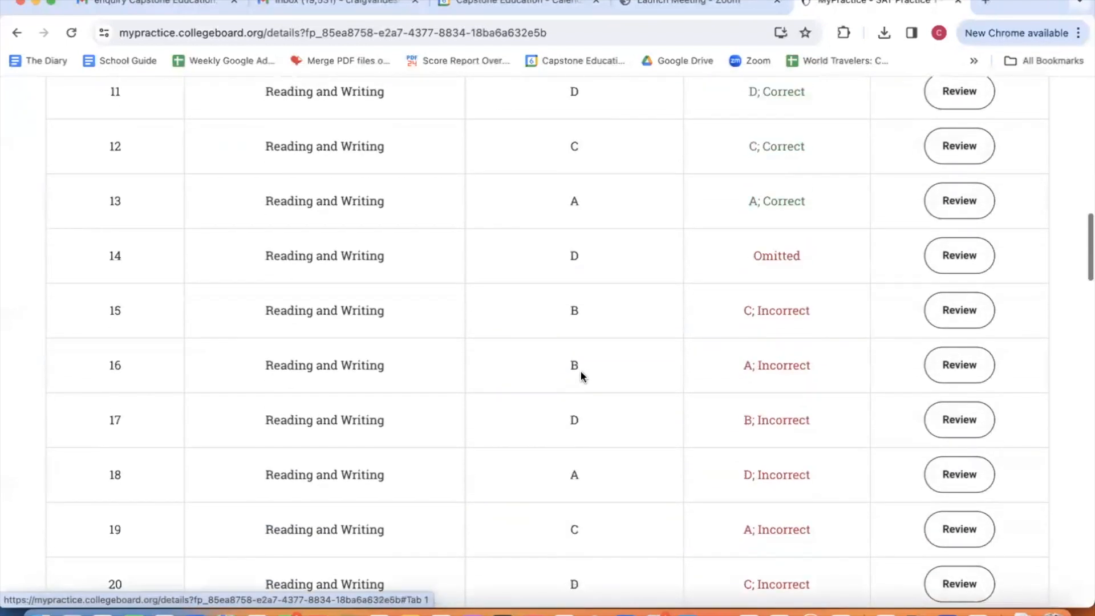
{"action": "left_click", "coordinate": [949, 209]}
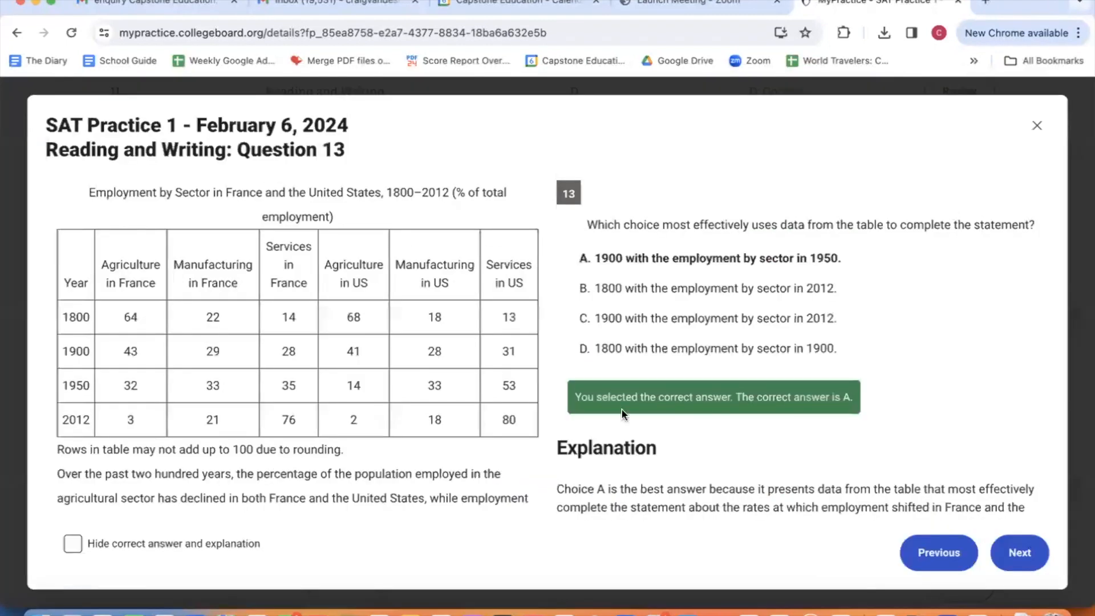
{"action": "scroll", "coordinate": [624, 407], "scroll_direction": "down", "scroll_amount": 5}
{"action": "scroll", "coordinate": [627, 405], "scroll_direction": "down", "scroll_amount": 5}
{"action": "scroll", "coordinate": [627, 404], "scroll_direction": "up", "scroll_amount": 10}
{"action": "scroll", "coordinate": [628, 405], "scroll_direction": "down", "scroll_amount": 2}
{"action": "scroll", "coordinate": [660, 401], "scroll_direction": "up", "scroll_amount": 2}
Step: Close the review, list only Math questions (3 of 44 correct), and return to Bluebook
{"action": "left_click", "coordinate": [1037, 125]}
{"action": "scroll", "coordinate": [806, 220], "scroll_direction": "up", "scroll_amount": 15}
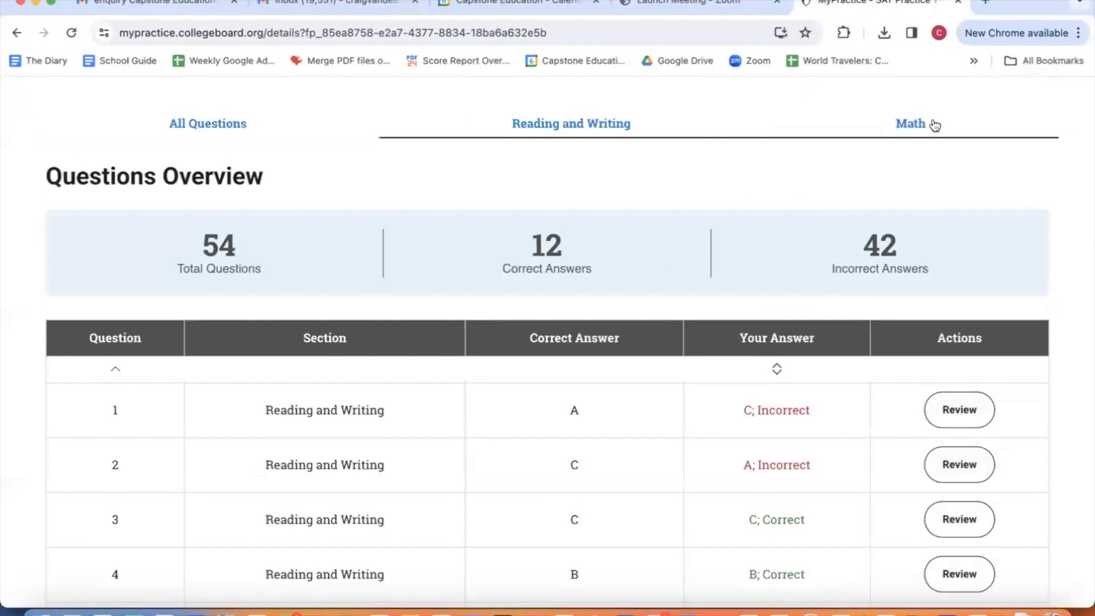
{"action": "left_click", "coordinate": [932, 123]}
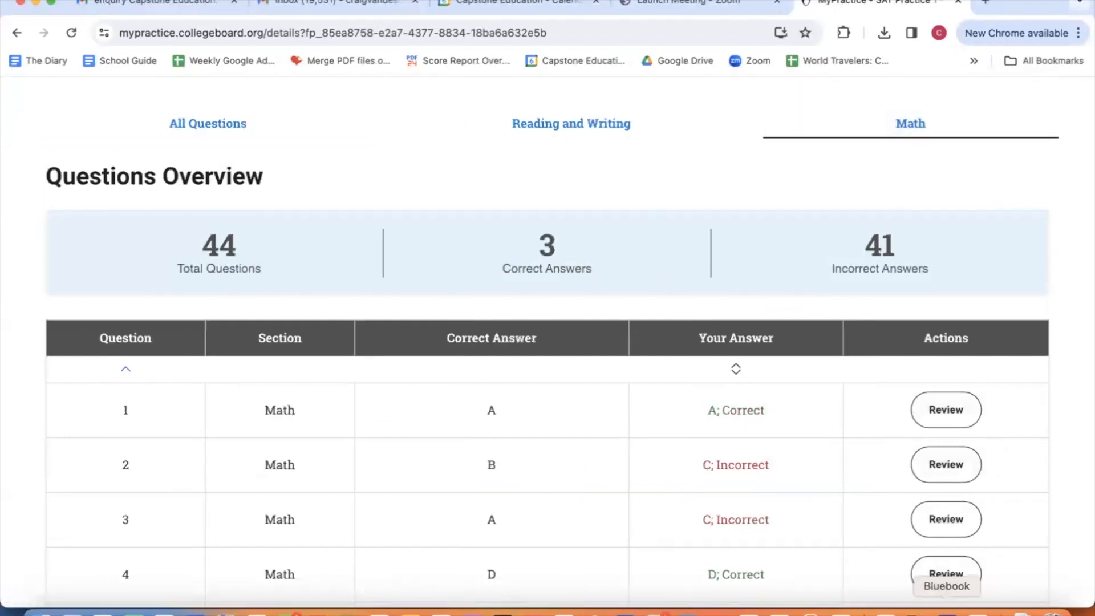
{"action": "left_click", "coordinate": [946, 613]}
Step: Dismiss the feedback prompt, return home, and choose SAT Practice 2 as the full-length test
{"action": "left_click", "coordinate": [763, 119]}
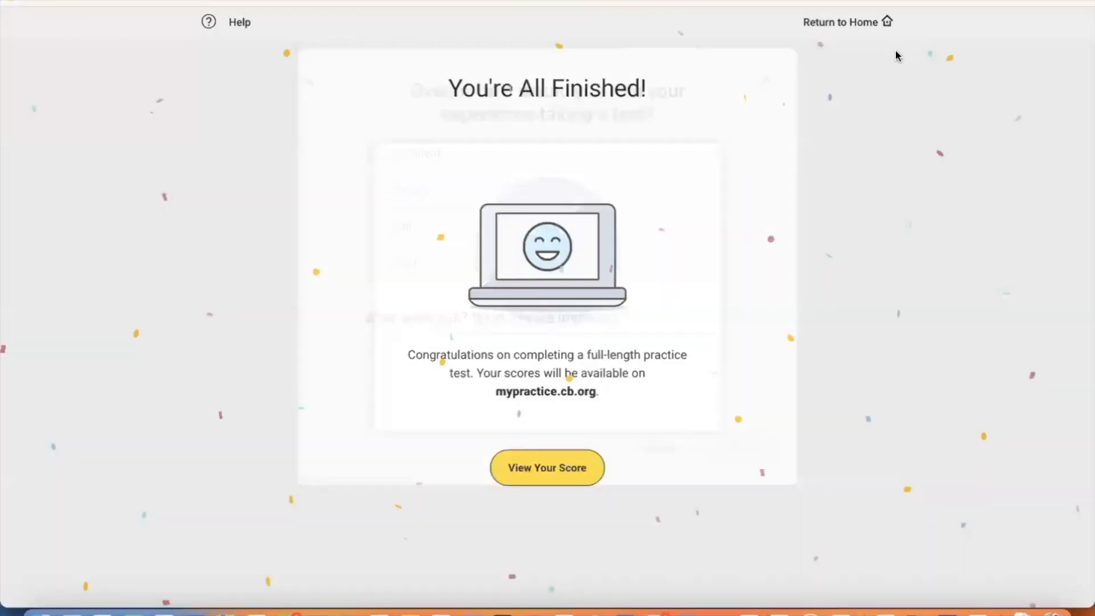
{"action": "left_click", "coordinate": [878, 23]}
{"action": "left_click", "coordinate": [498, 508]}
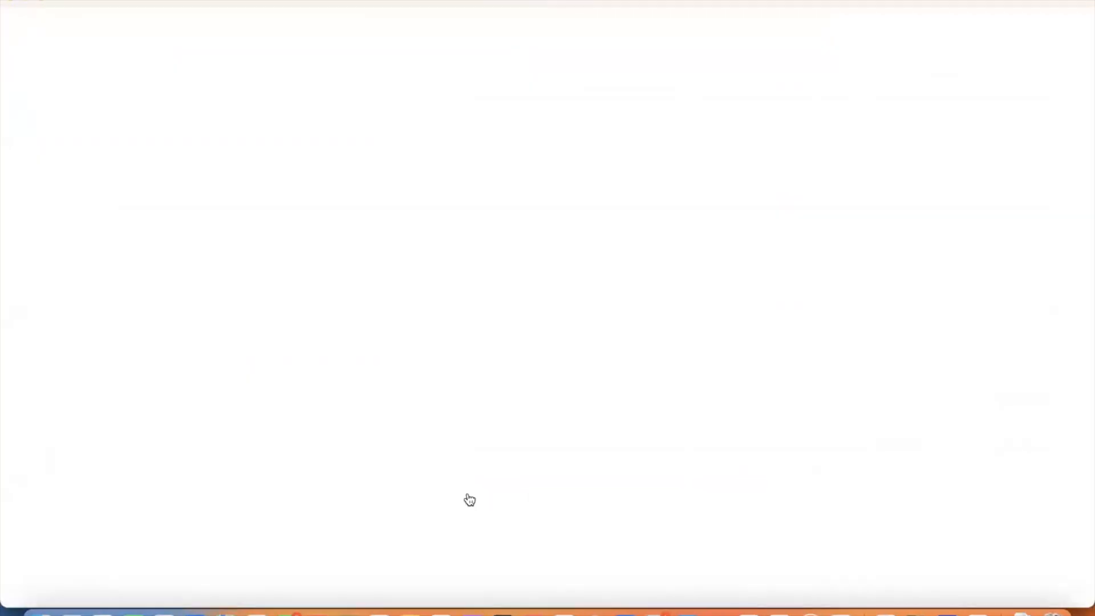
{"action": "left_click", "coordinate": [411, 181]}
{"action": "left_click", "coordinate": [433, 195]}
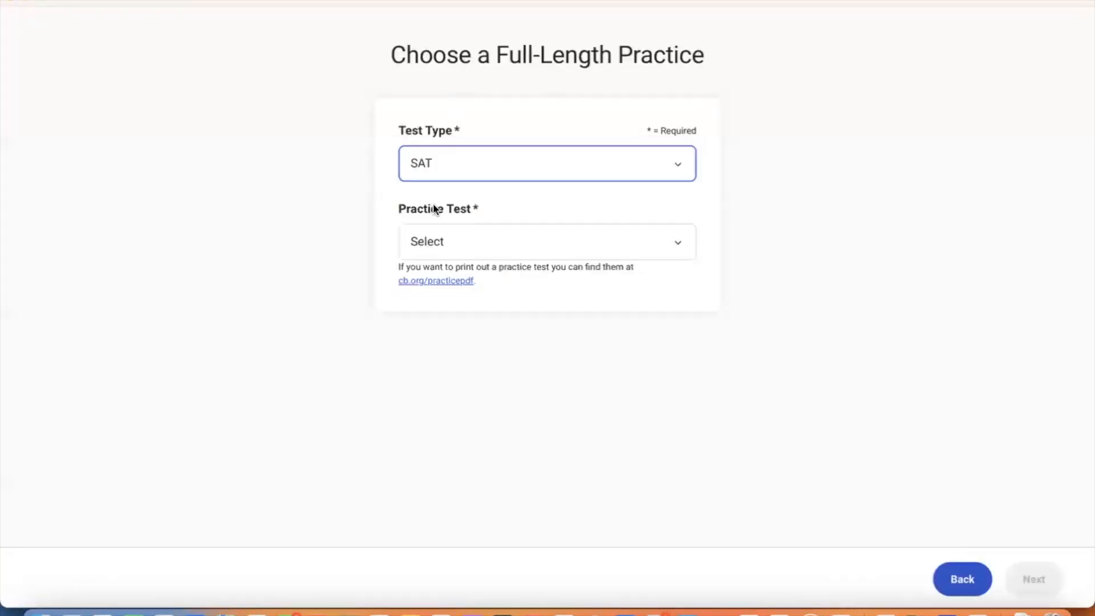
{"action": "left_click", "coordinate": [435, 245]}
{"action": "left_click", "coordinate": [435, 273]}
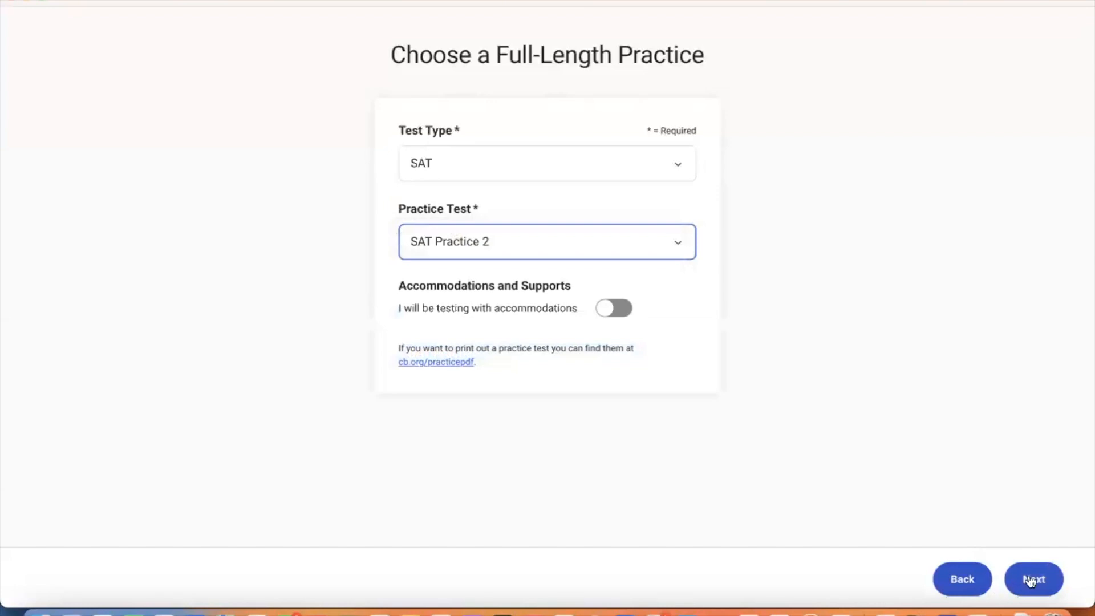
{"action": "left_click", "coordinate": [1032, 579]}
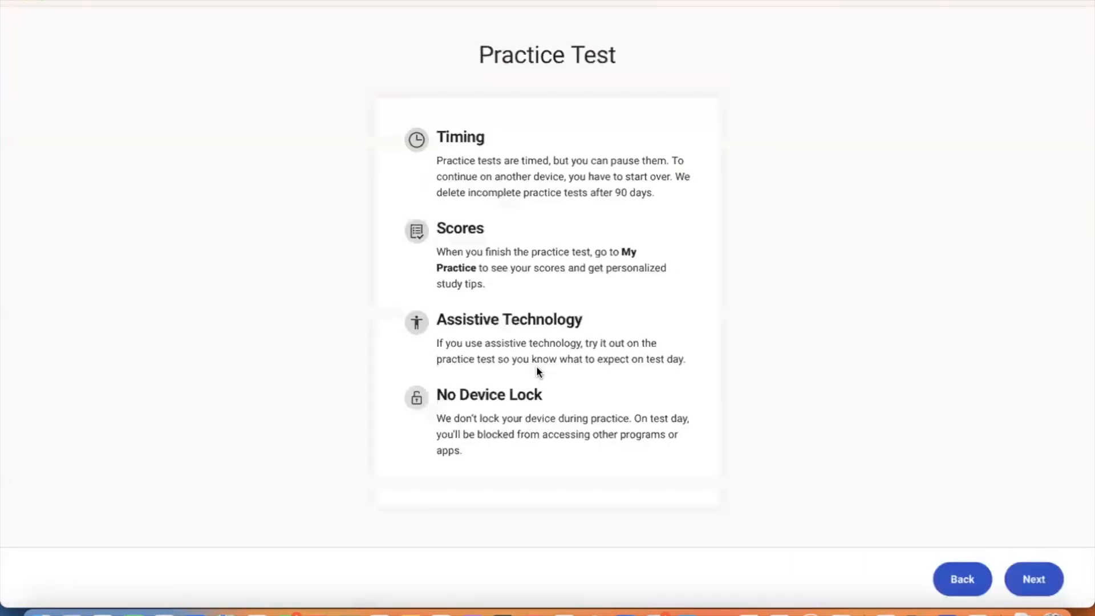
{"action": "left_click_drag", "start_coordinate": [537, 370], "coordinate": [478, 352]}
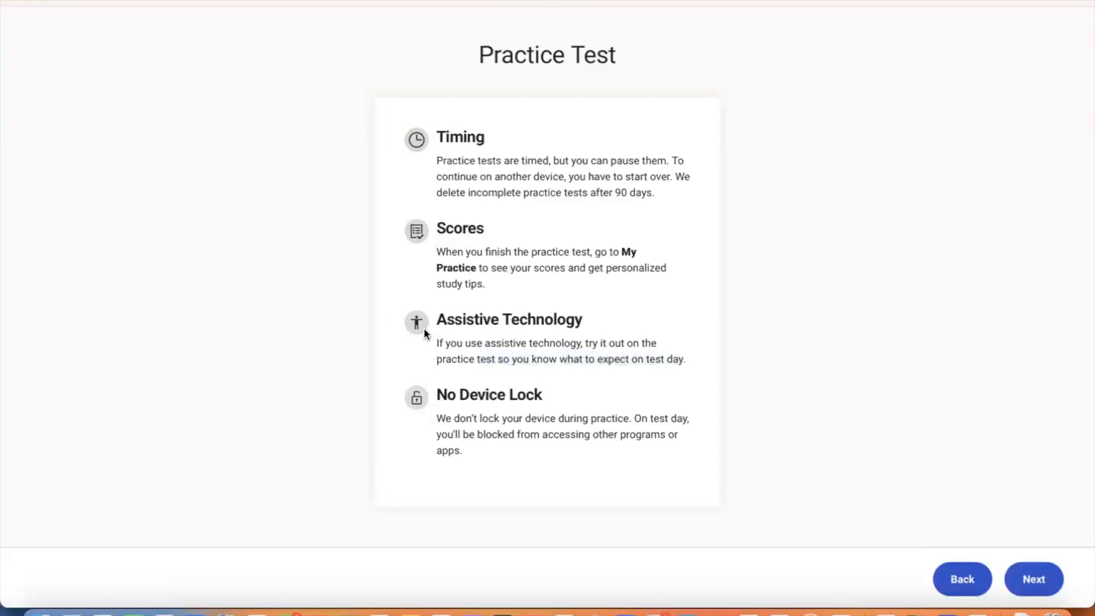